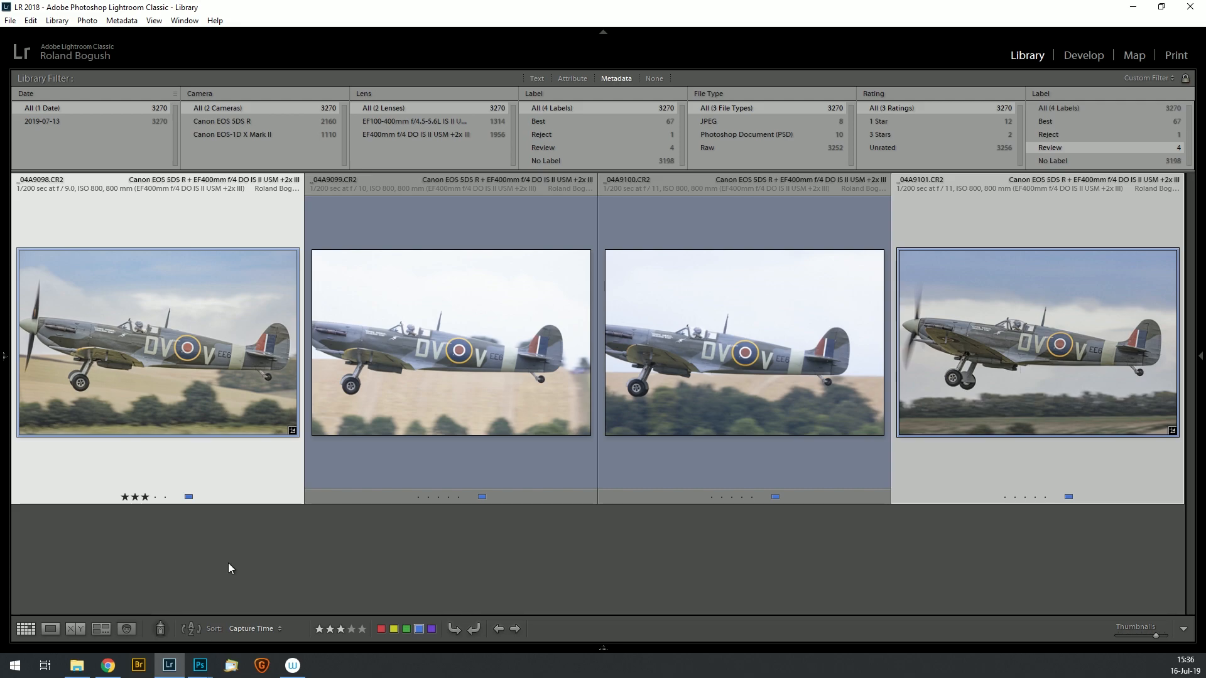
# View the photo _04A9098.CR2 enlarged, then return to the thumbnail grid.
pyautogui.click(216, 468)
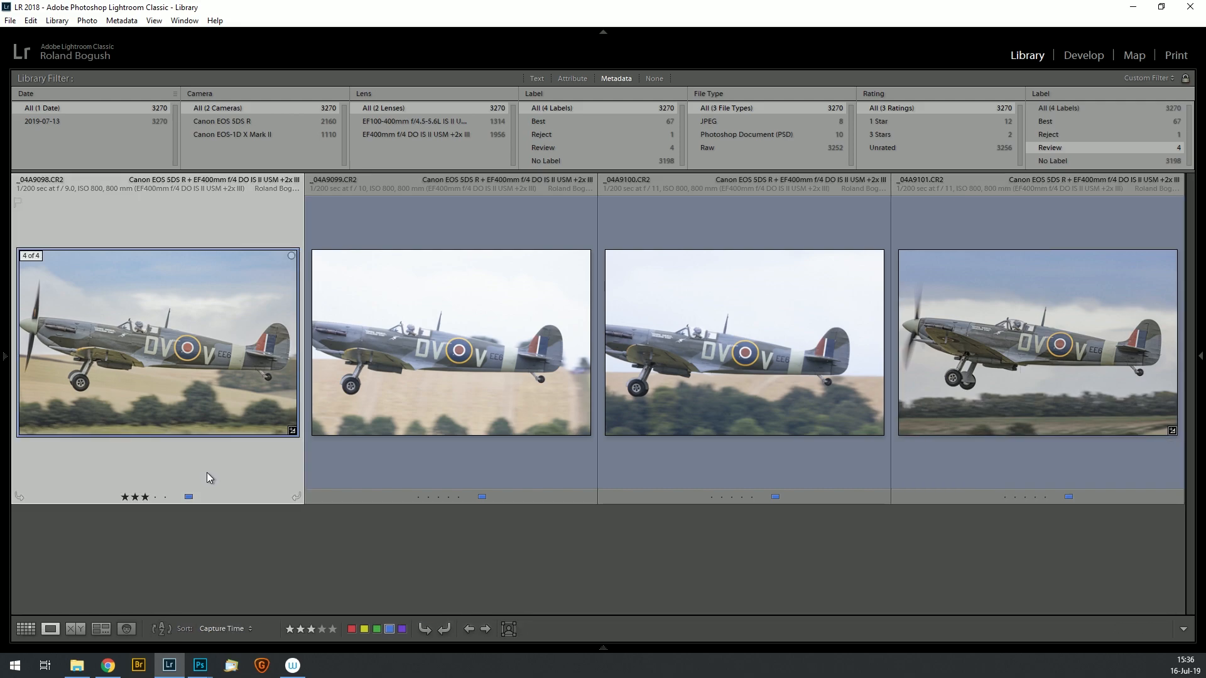
pyautogui.doubleClick(206, 472)
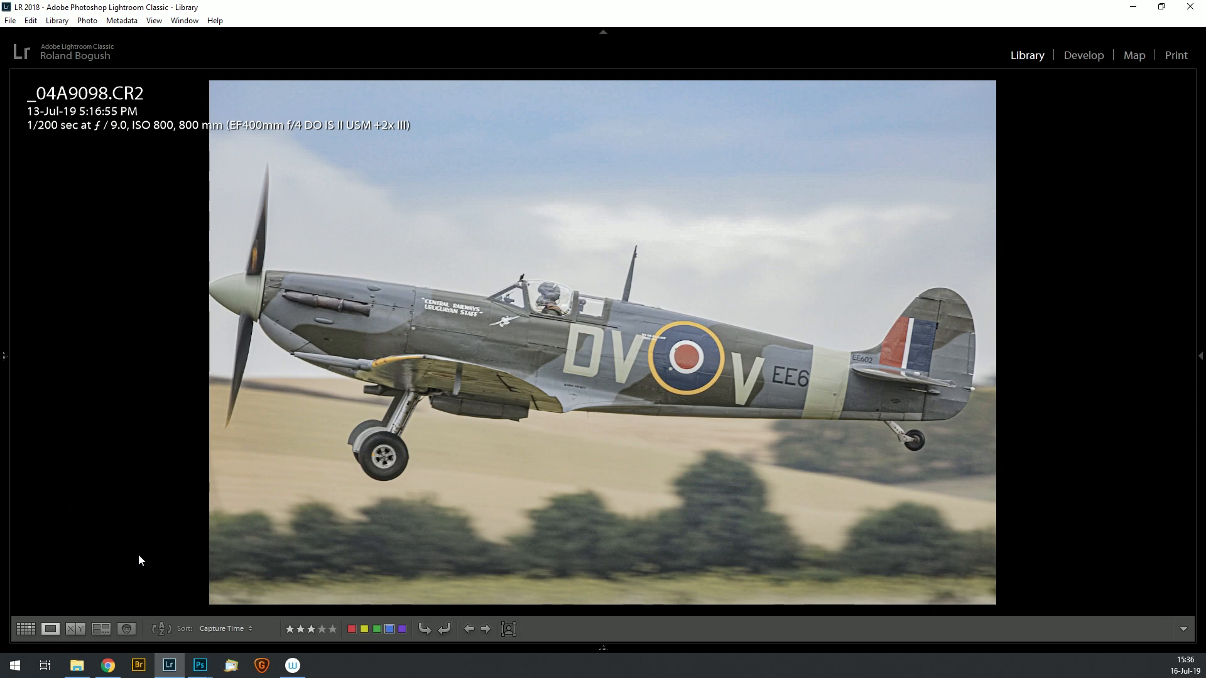
pyautogui.press('g')
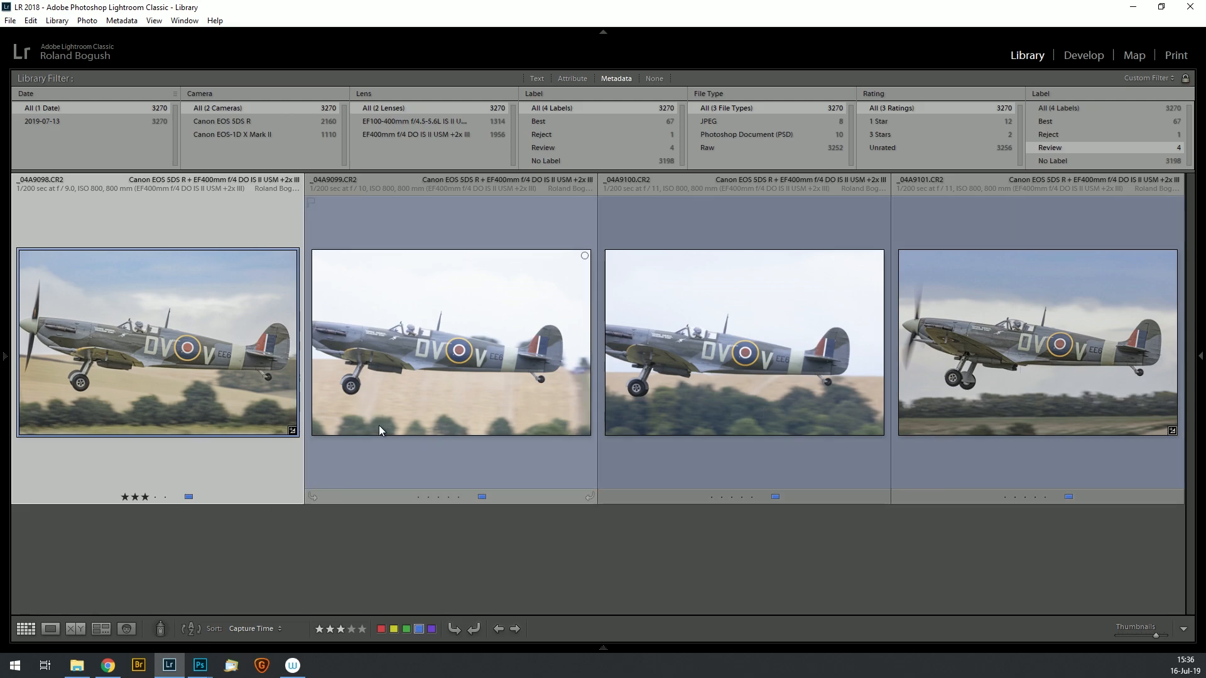
# Switch to Photoshop and enlarge the _04A9098-2 document window to leave empty workspace around the fitted image.
pyautogui.click(201, 665)
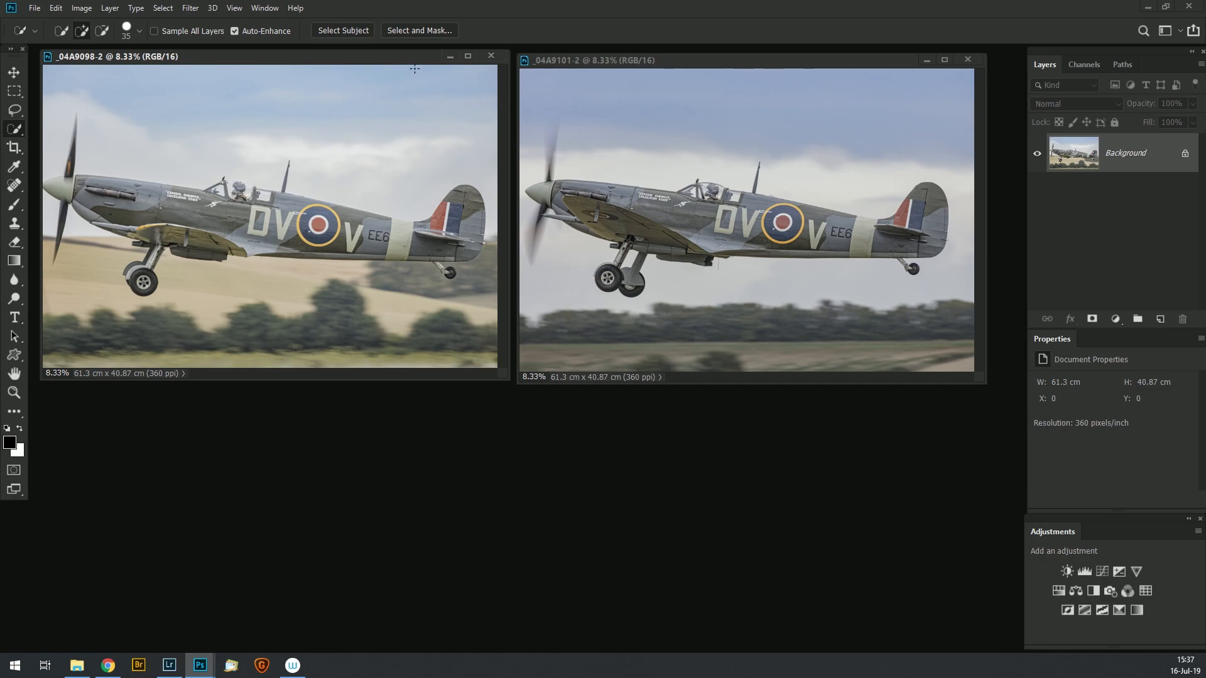
pyautogui.moveTo(409, 60); pyautogui.dragTo(505, 109)
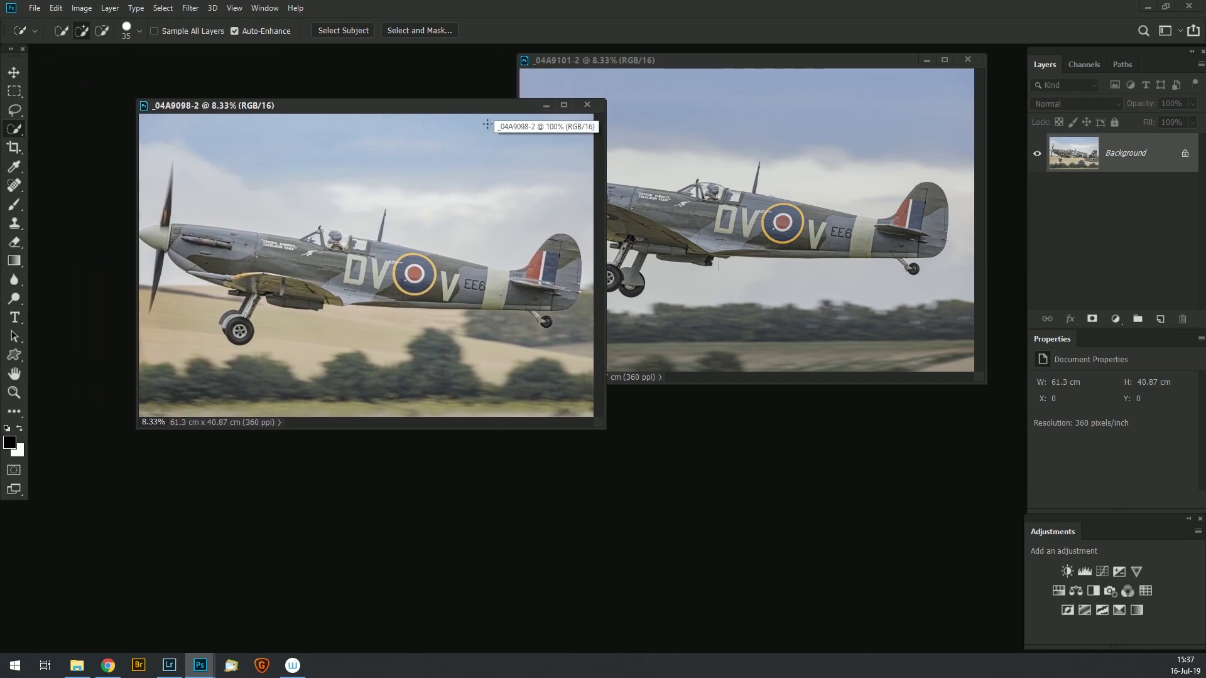
pyautogui.hotkey('ctrl', '0')
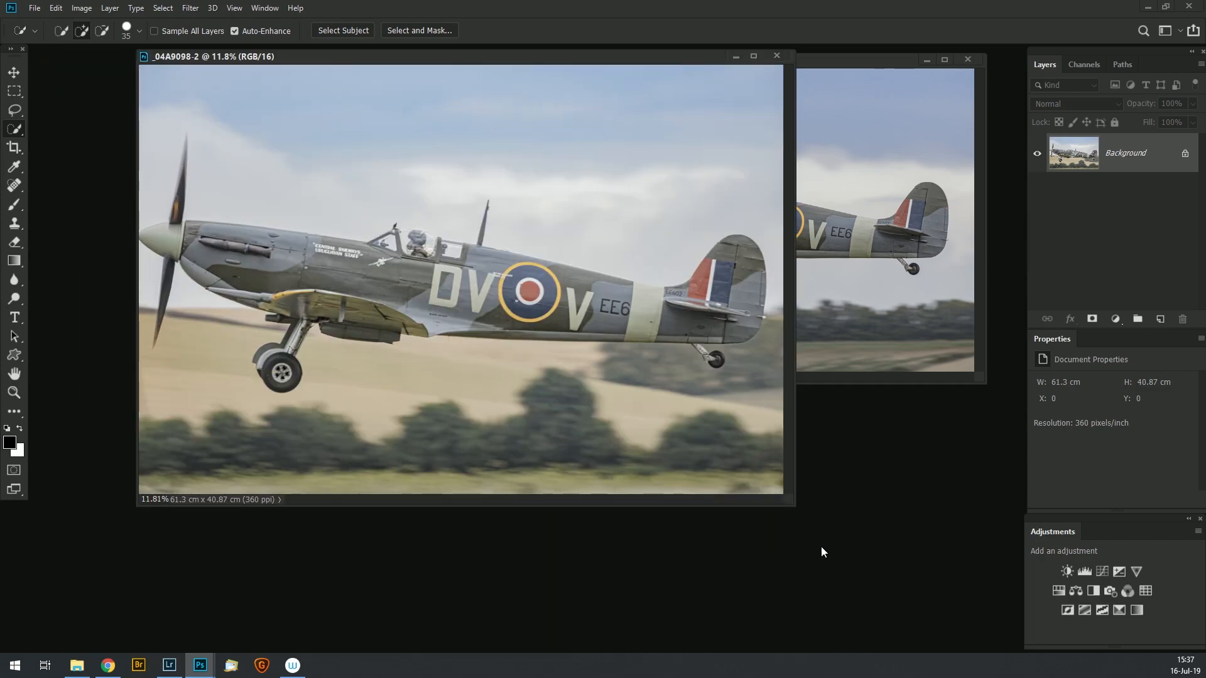
pyautogui.moveTo(793, 506); pyautogui.dragTo(1018, 649)
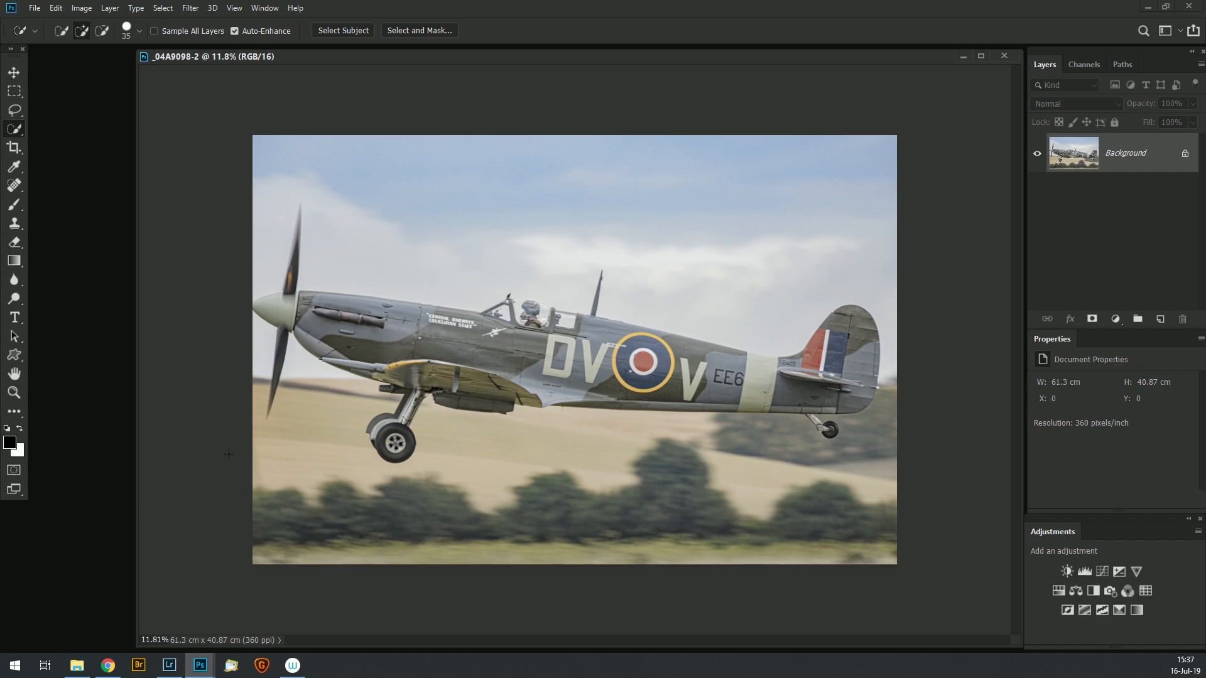
# Extend the canvas by a relative width of 1.5 cm in front of the aircraft's nose, with a white extension colour.
pyautogui.click(88, 13)
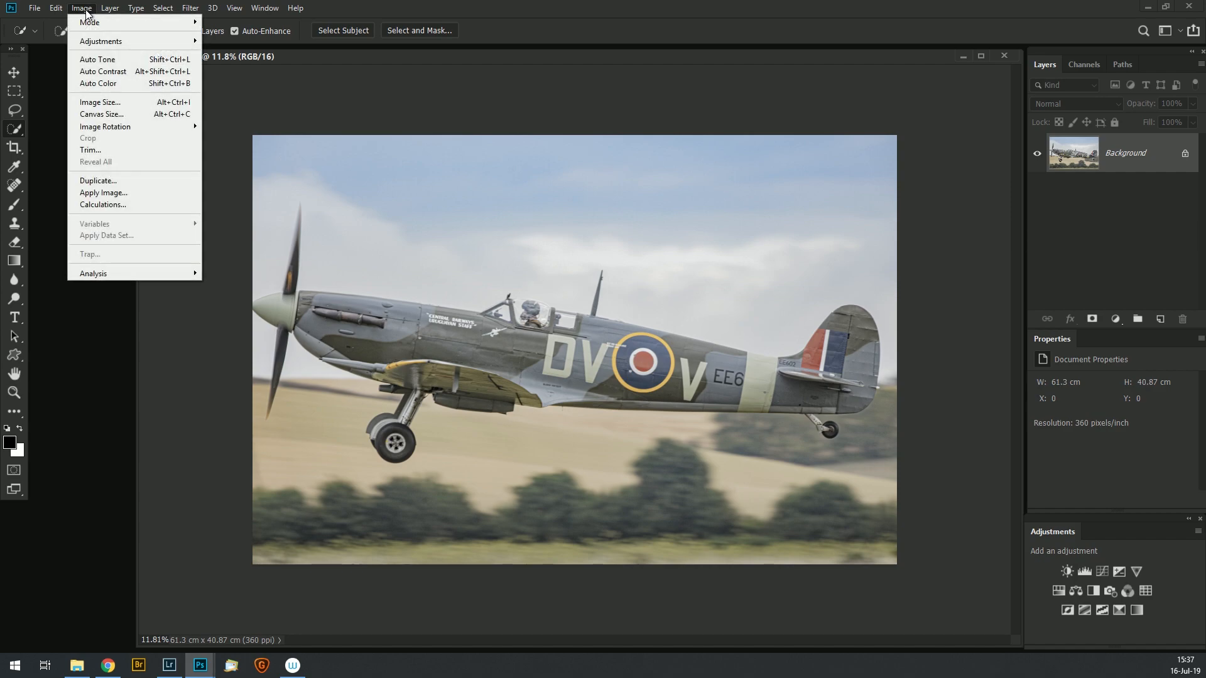
pyautogui.click(111, 116)
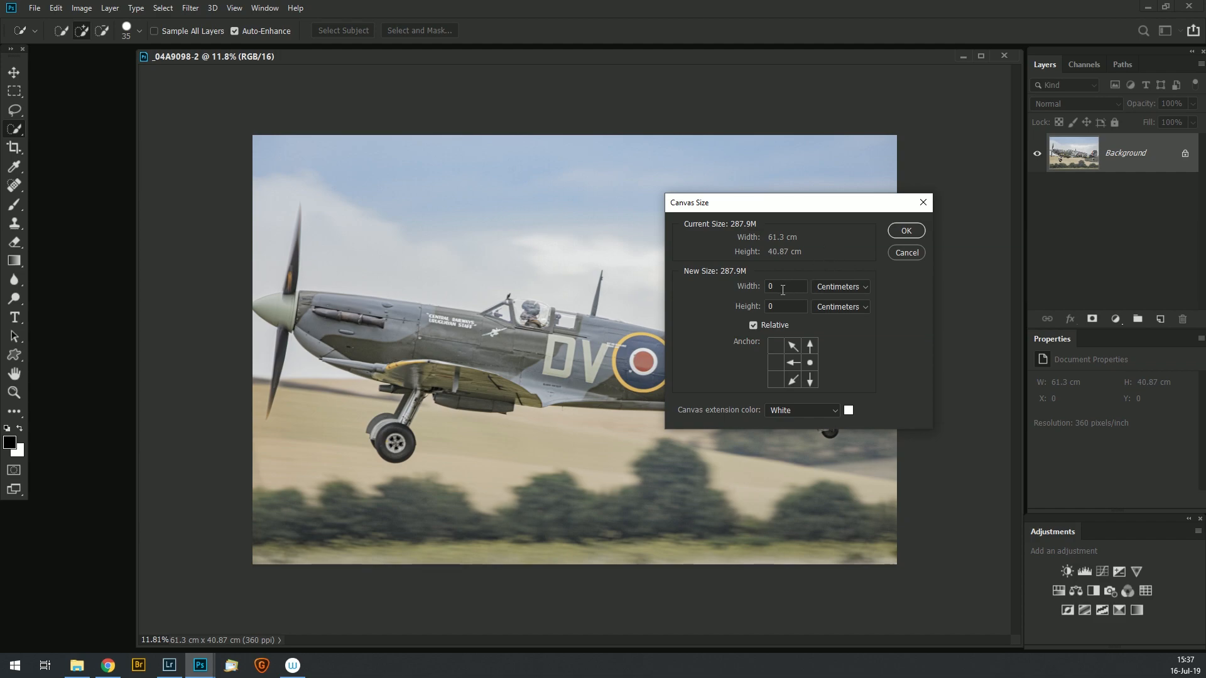
pyautogui.click(745, 288)
pyautogui.write('1.5')
pyautogui.click(906, 231)
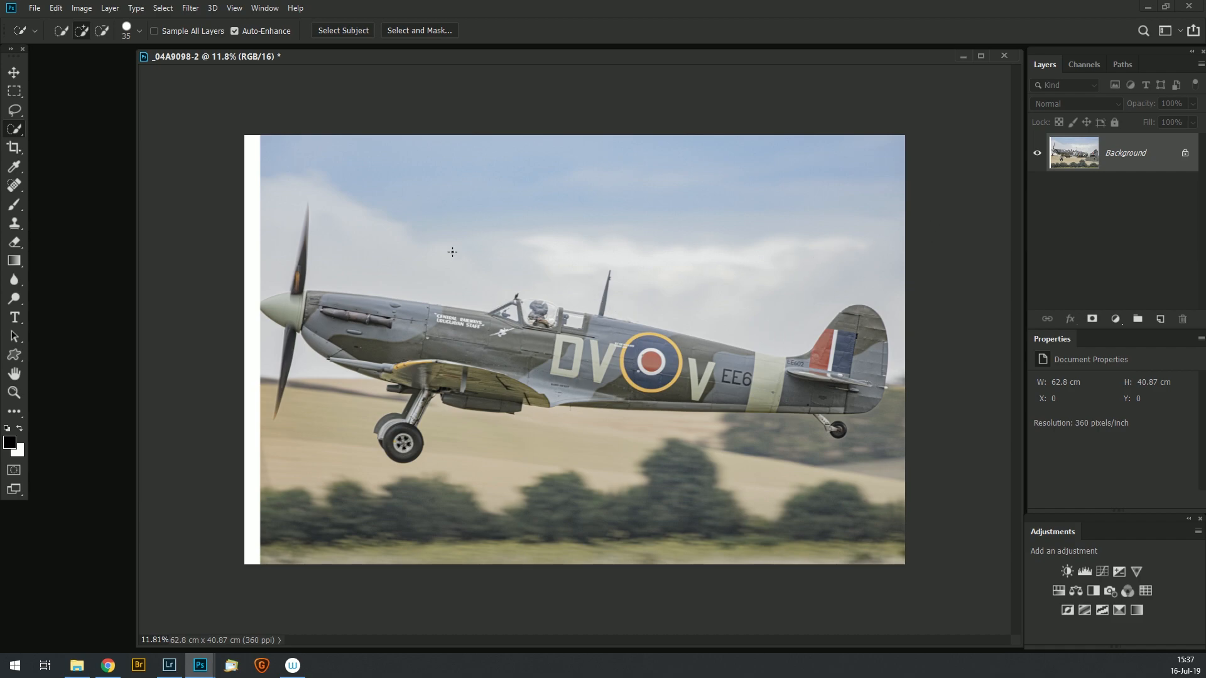
# Select a full-height strip about 1.12 cm wide along the photo's edge beside the white extension and copy it to a new layer.
pyautogui.click(14, 91)
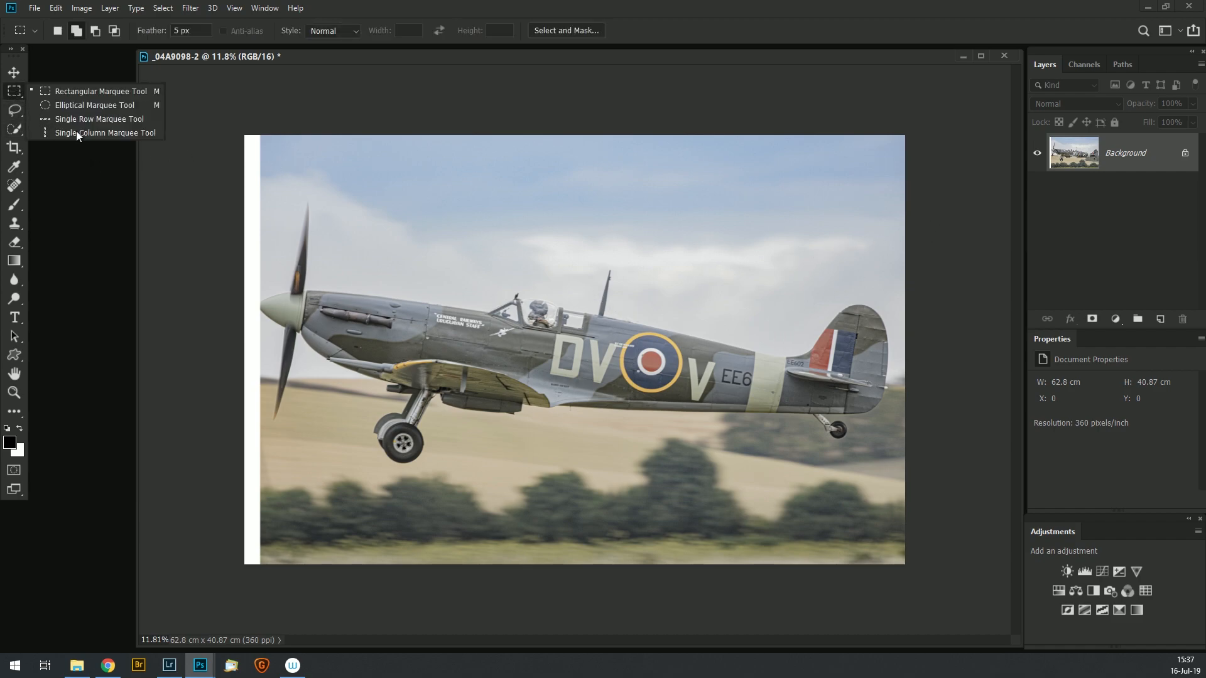
pyautogui.click(260, 132)
pyautogui.moveTo(261, 134); pyautogui.dragTo(271, 565)
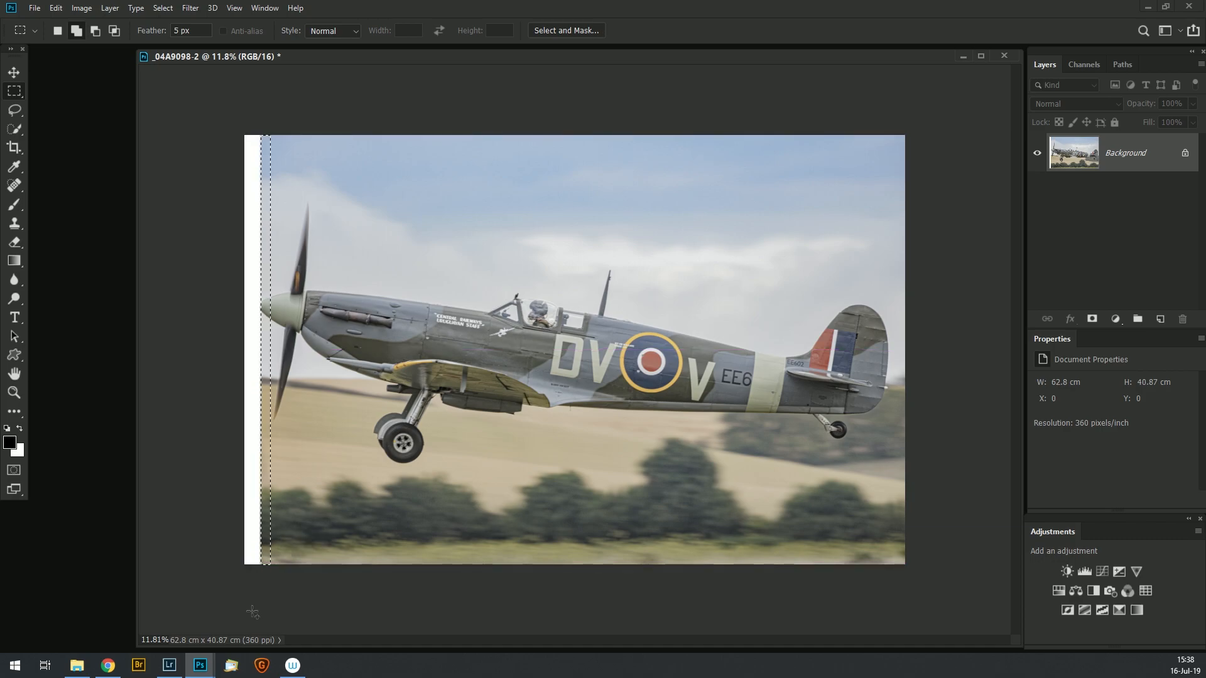
pyautogui.hotkey('ctrl', 'j')
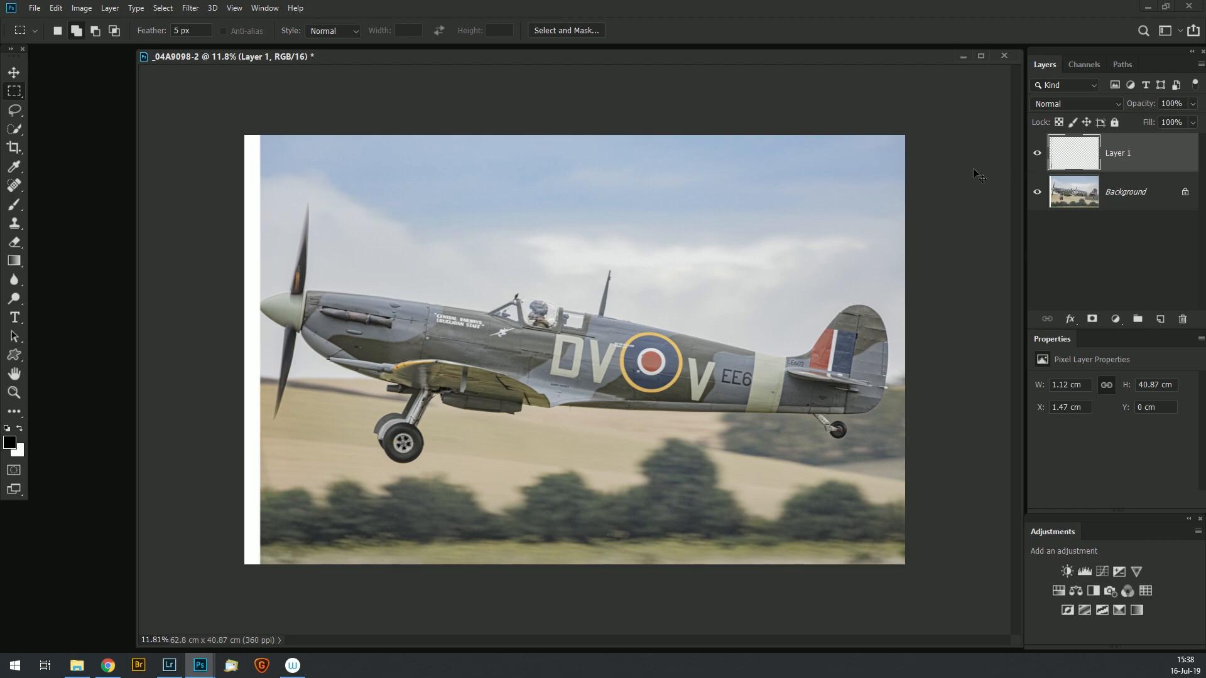
# Stretch the strip layer over the white canvas extension to about 3.49 cm wide and nudge it slightly towards the aircraft.
pyautogui.hotkey('ctrl', 't')
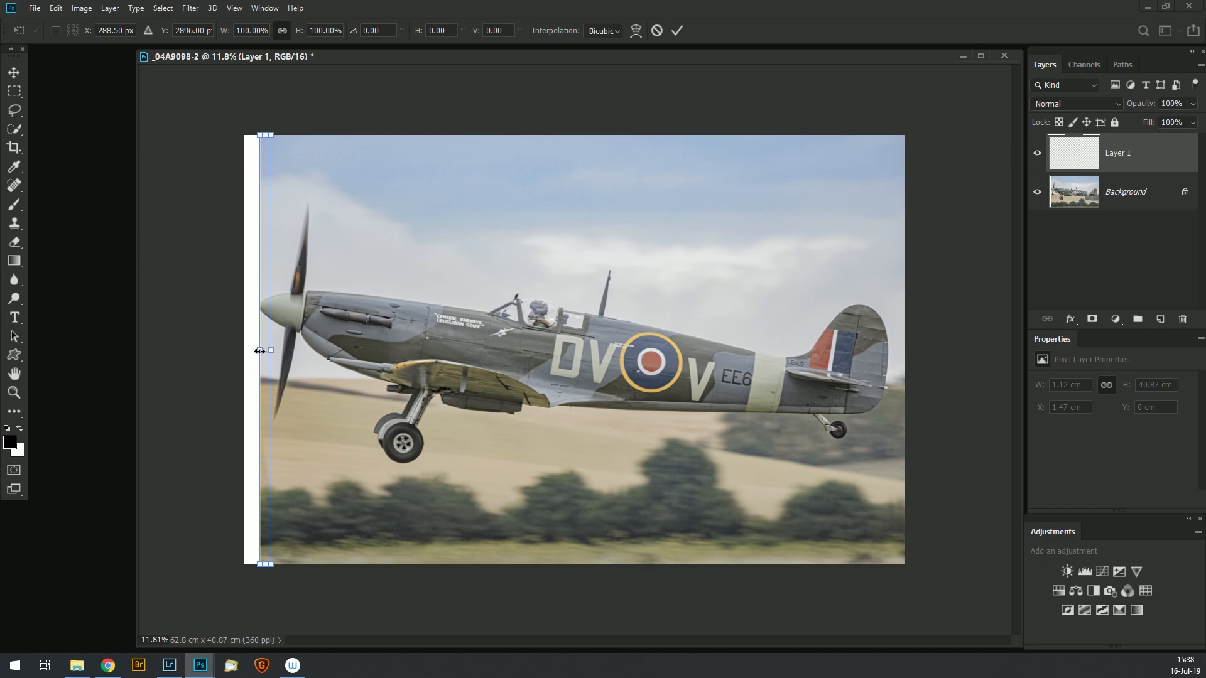
pyautogui.moveTo(259, 350); pyautogui.dragTo(235, 350)
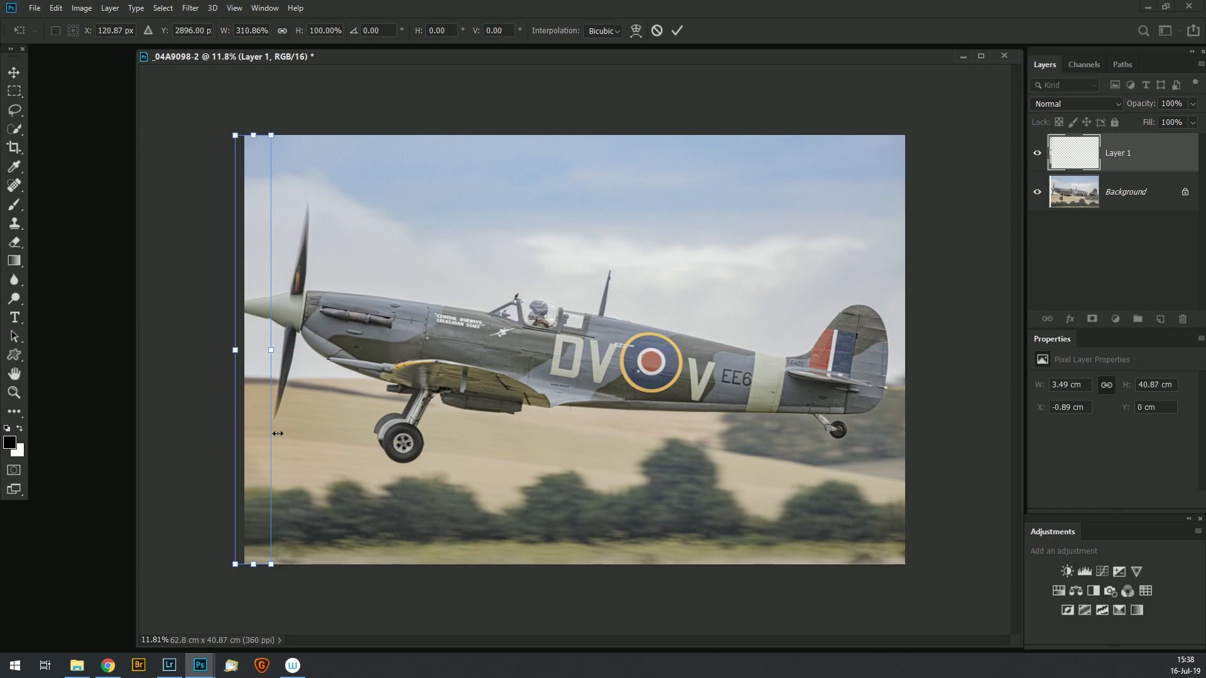
pyautogui.click(682, 34)
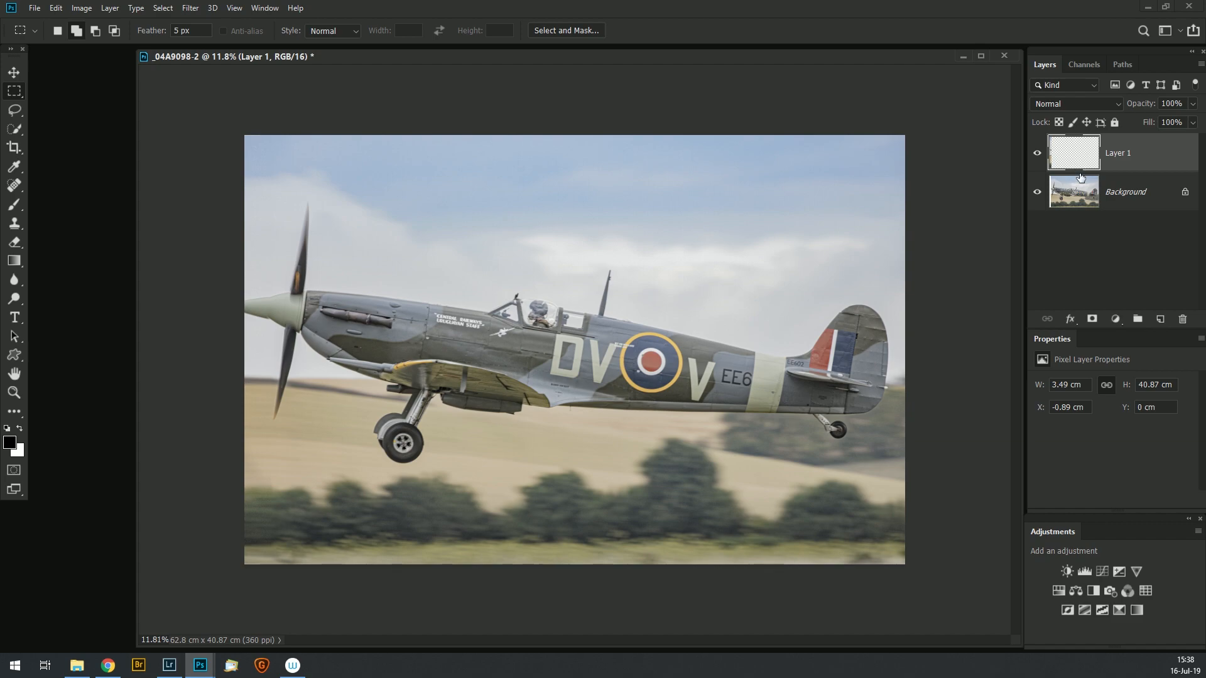
pyautogui.press('v')
pyautogui.press('Right')
pyautogui.press('Right')
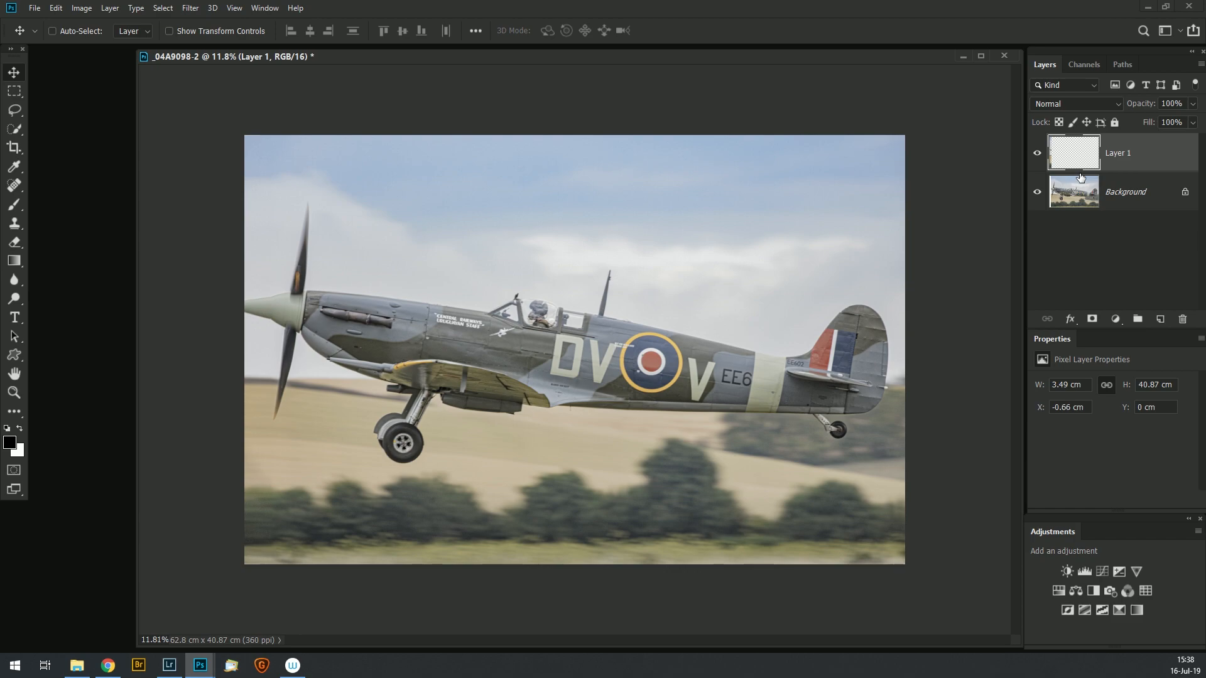
# Hide the Background layer and replace the stretched spinner remnant on the strip with a Content-Aware fill at 100% opacity.
pyautogui.click(1037, 192)
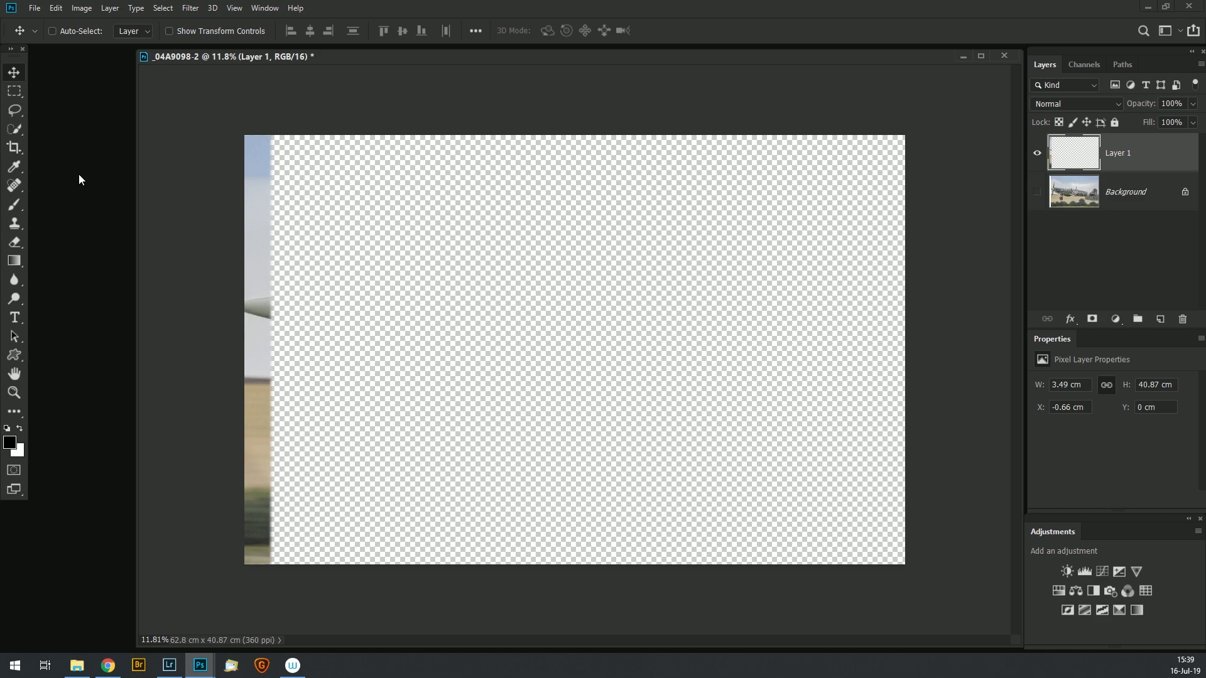
pyautogui.click(15, 111)
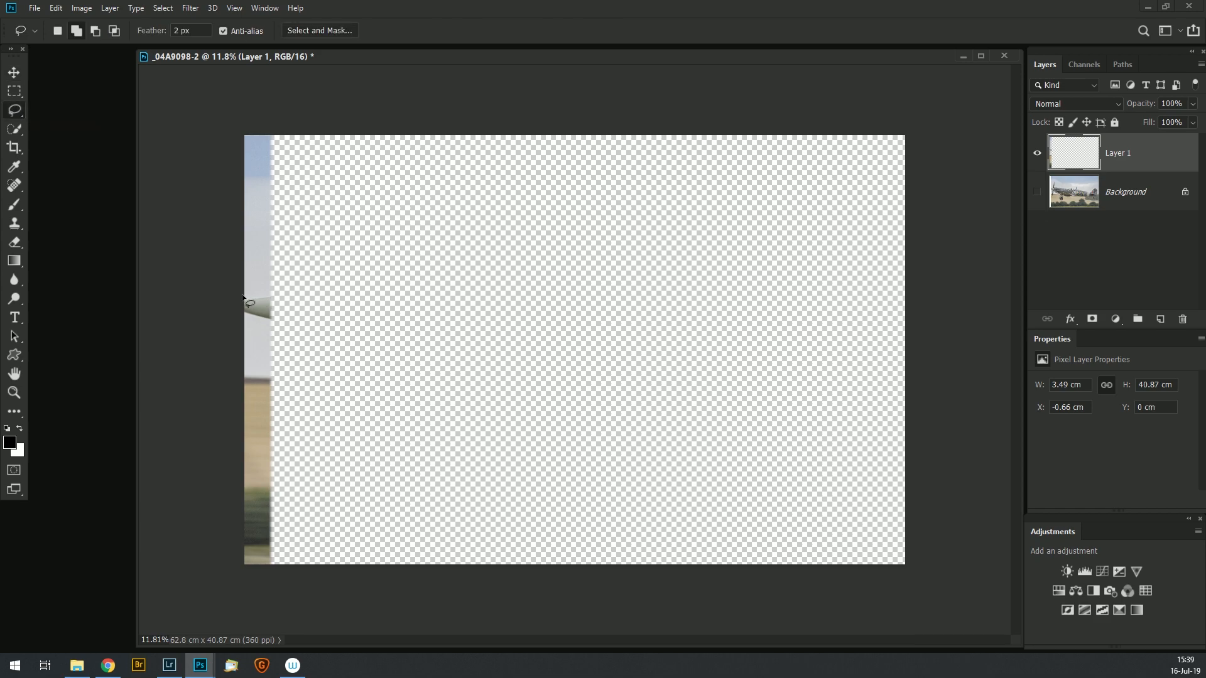
pyautogui.moveTo(244, 296)
pyautogui.mouseDown()
pyautogui.moveTo(265, 293)
pyautogui.moveTo(277, 319)
pyautogui.mouseUp()
pyautogui.moveTo(269, 326)
pyautogui.mouseDown()
pyautogui.moveTo(241, 317)
pyautogui.moveTo(246, 299)
pyautogui.mouseUp()
pyautogui.hotkey('shift', 'F5')
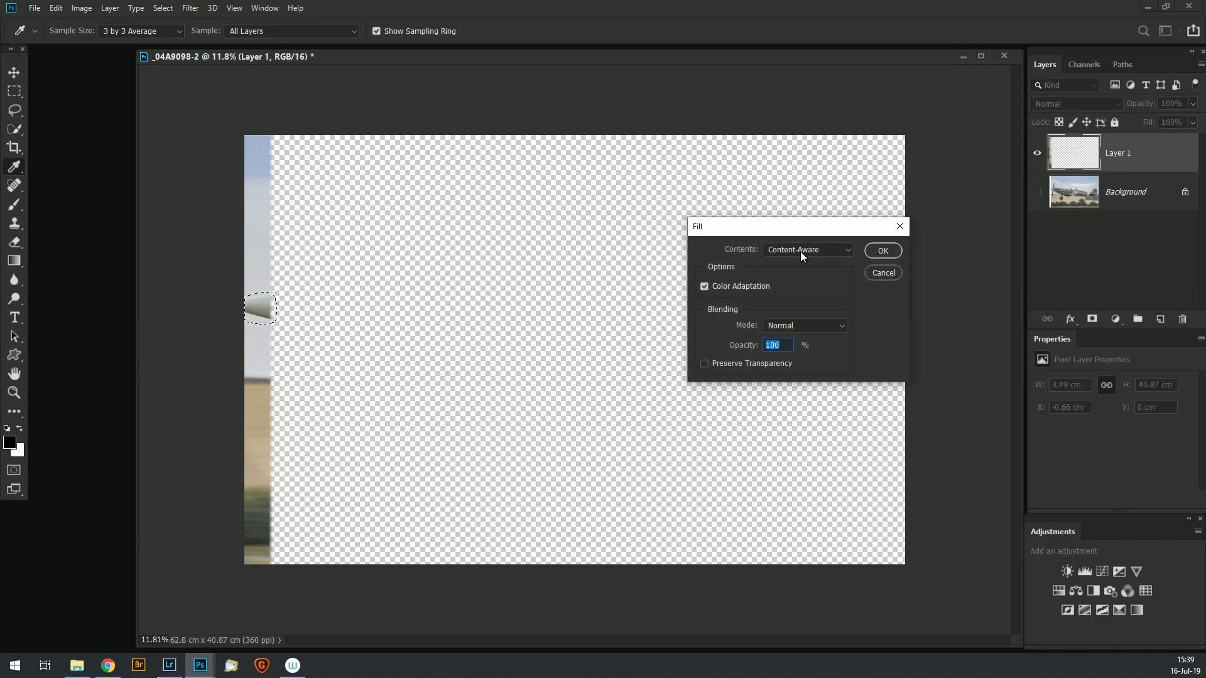
pyautogui.click(880, 250)
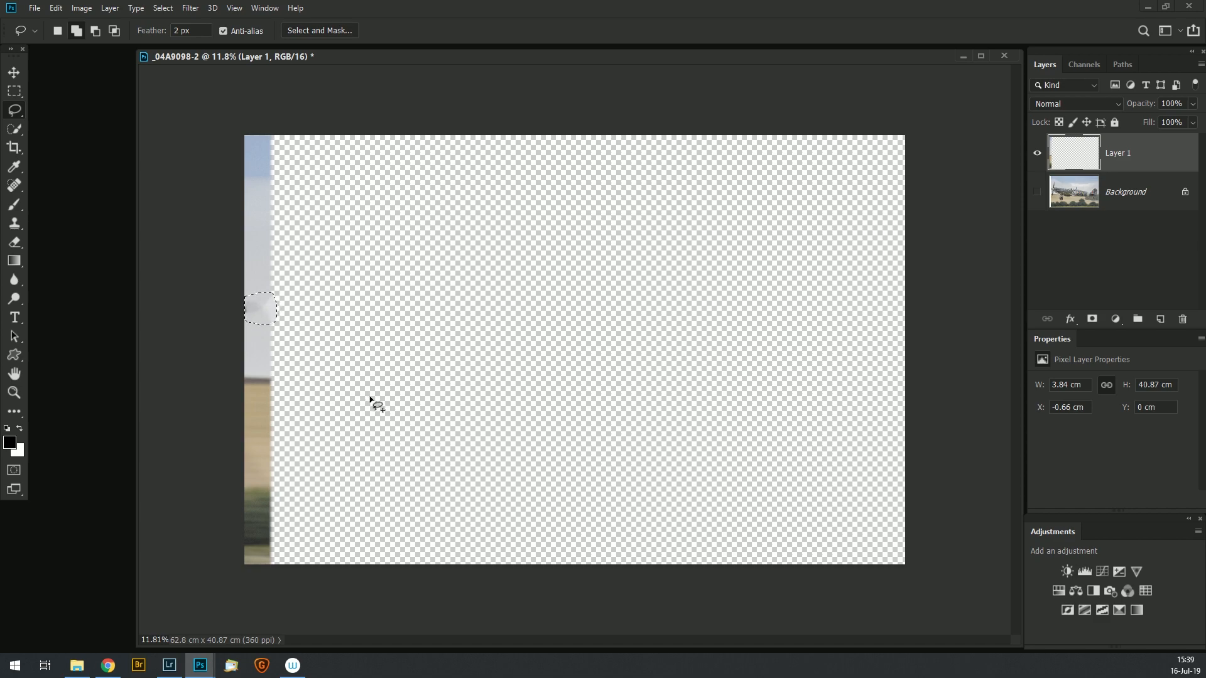
pyautogui.hotkey('ctrl', 'd')
# Clone clean sky from higher up the strip over the dark smudge remaining at its outer edge.
pyautogui.scroll(2, 206, 295)
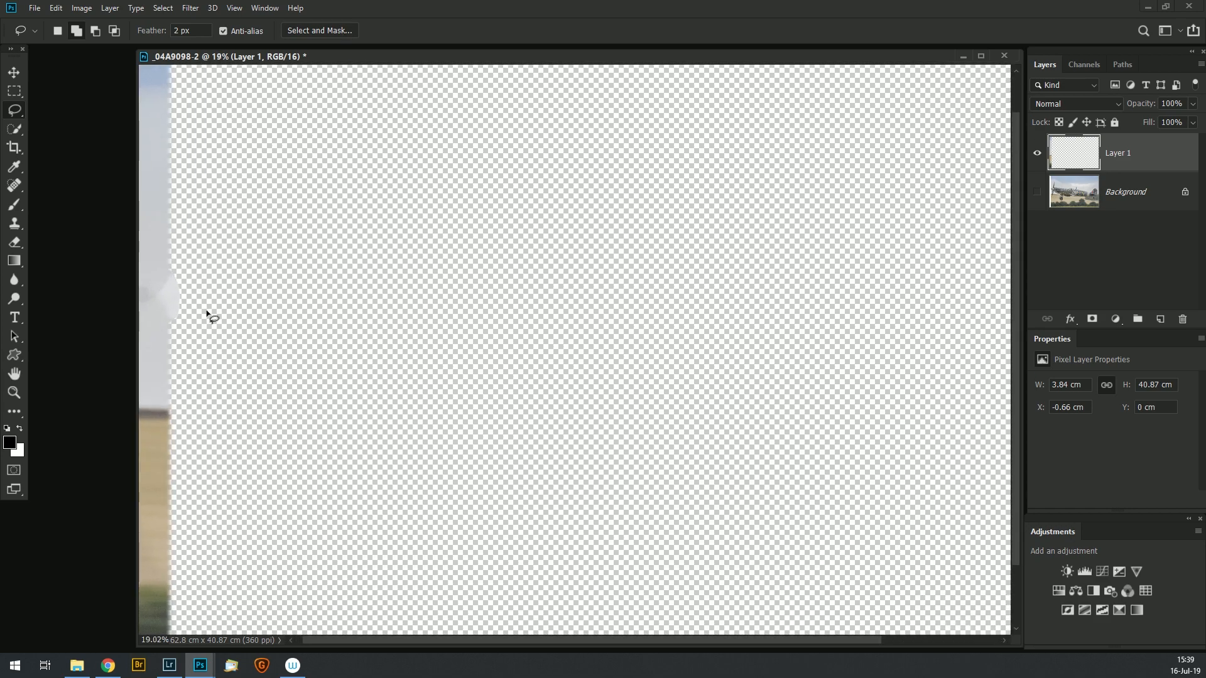
pyautogui.scroll(3, 206, 311)
pyautogui.moveTo(247, 337); pyautogui.dragTo(733, 345)
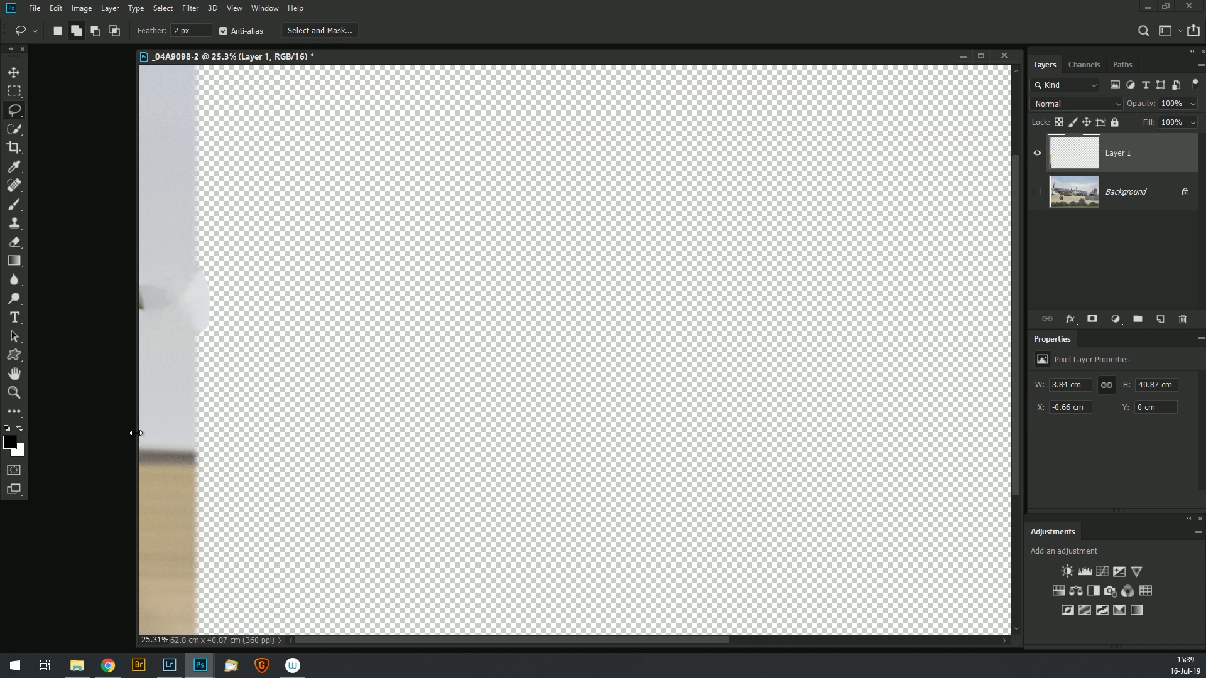
pyautogui.scroll(-5, 199, 427)
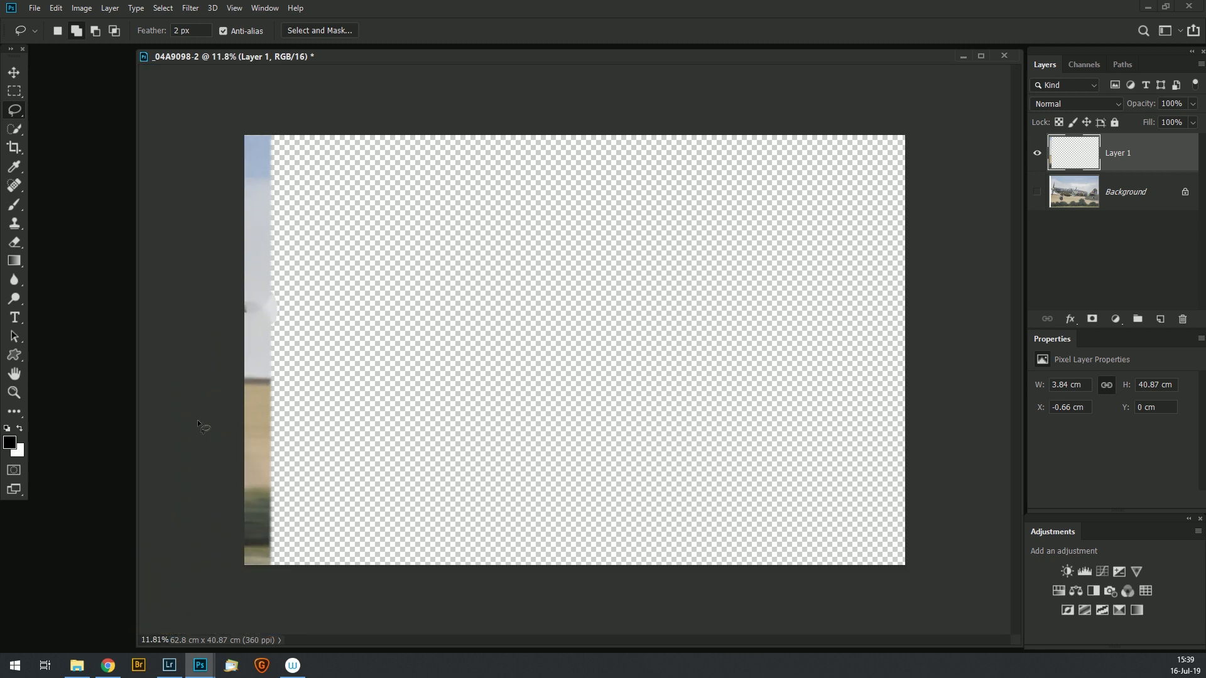
pyautogui.scroll(2, 197, 419)
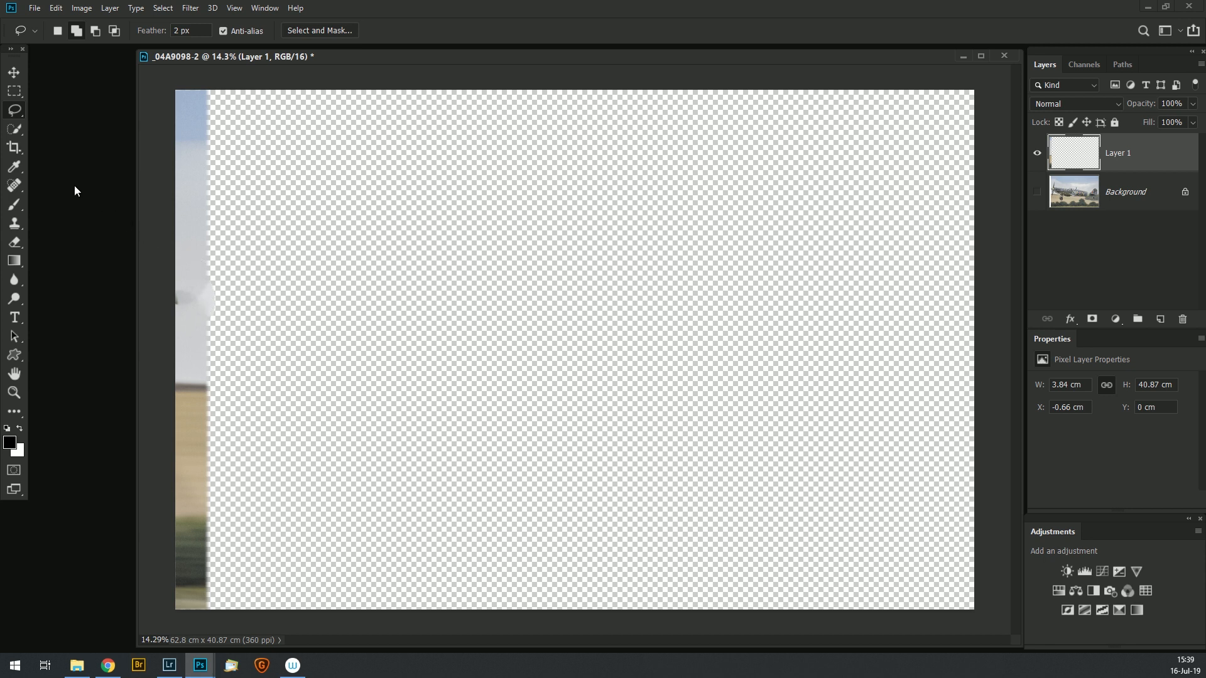
pyautogui.click(14, 223)
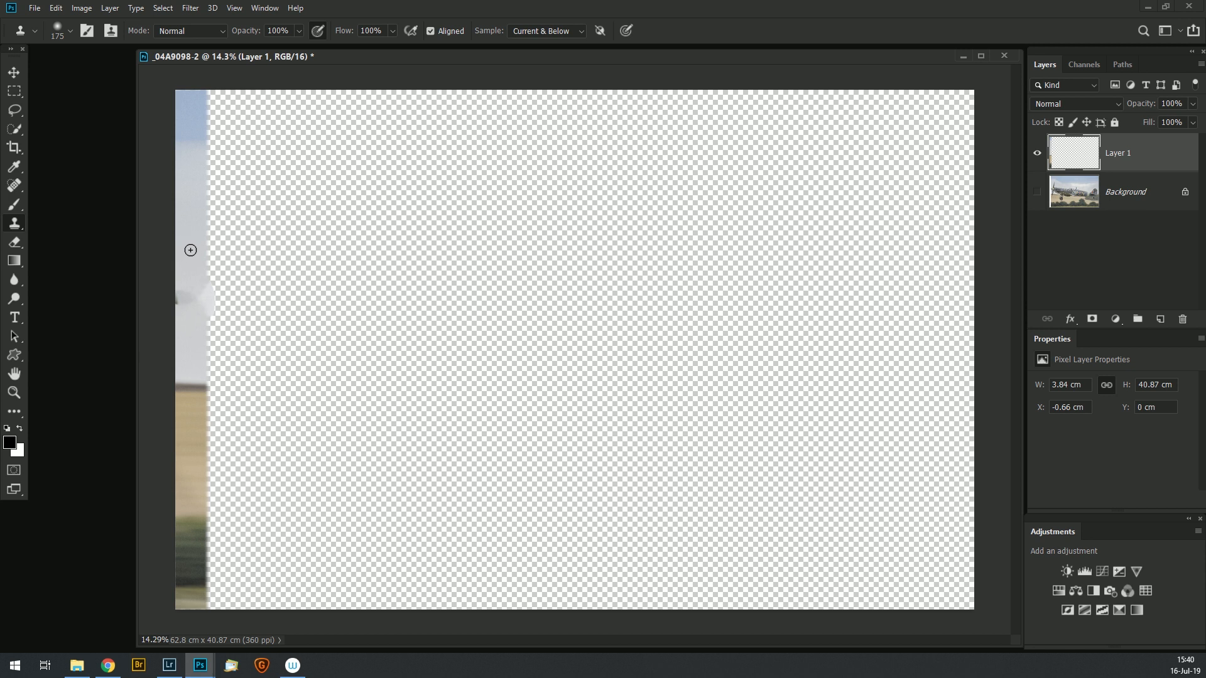
pyautogui.keyDown('alt'); pyautogui.click(192, 251); pyautogui.keyUp('alt')
pyautogui.moveTo(181, 293); pyautogui.dragTo(186, 279)
pyautogui.click(182, 294)
# Show the Background layer and add a layer mask to the strip layer, with the Brush tool set to 175 px.
pyautogui.click(1037, 192)
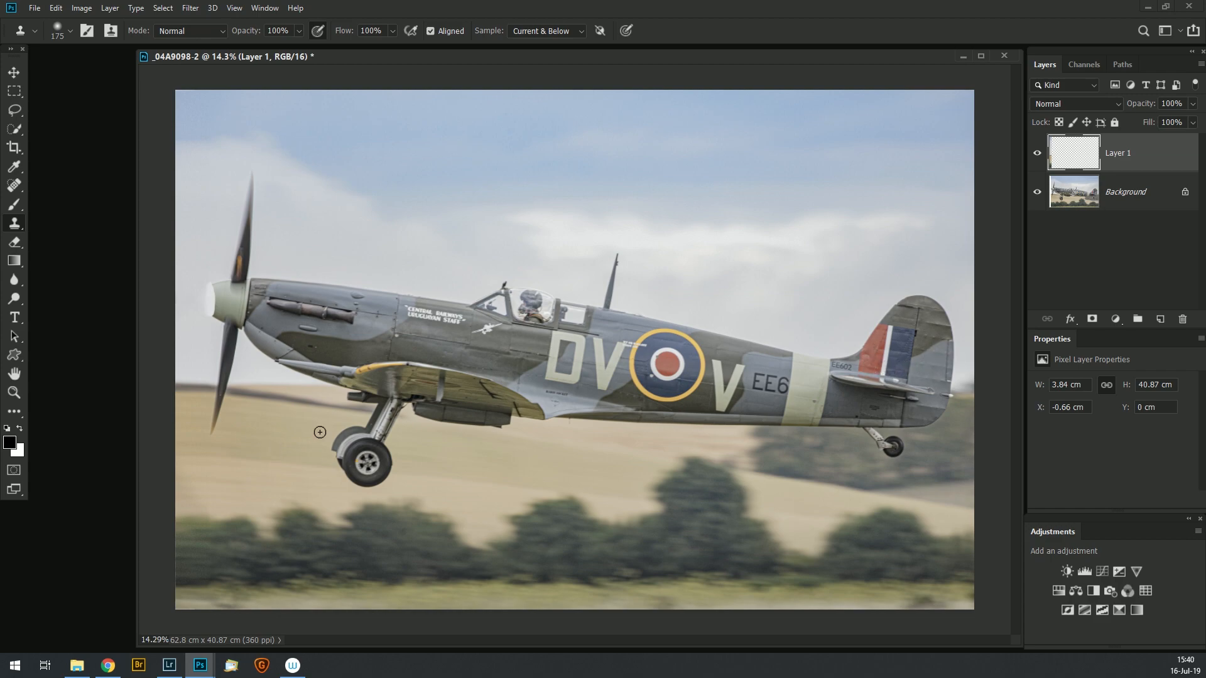
pyautogui.click(1093, 319)
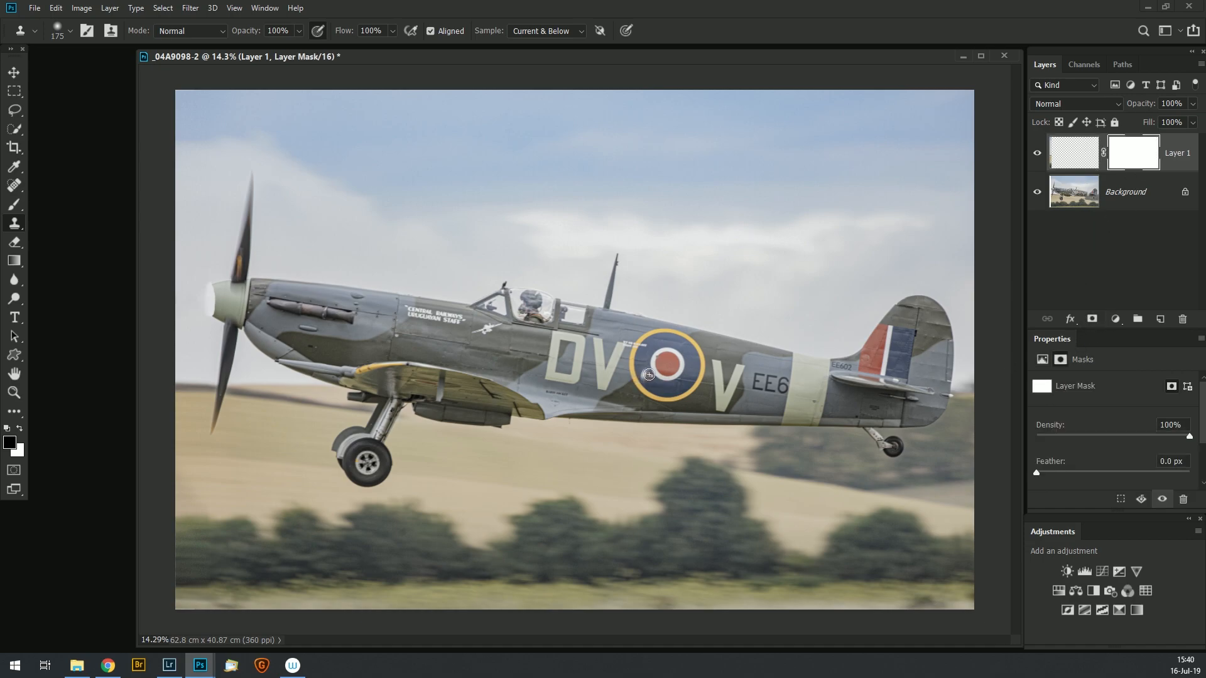
pyautogui.press('b')
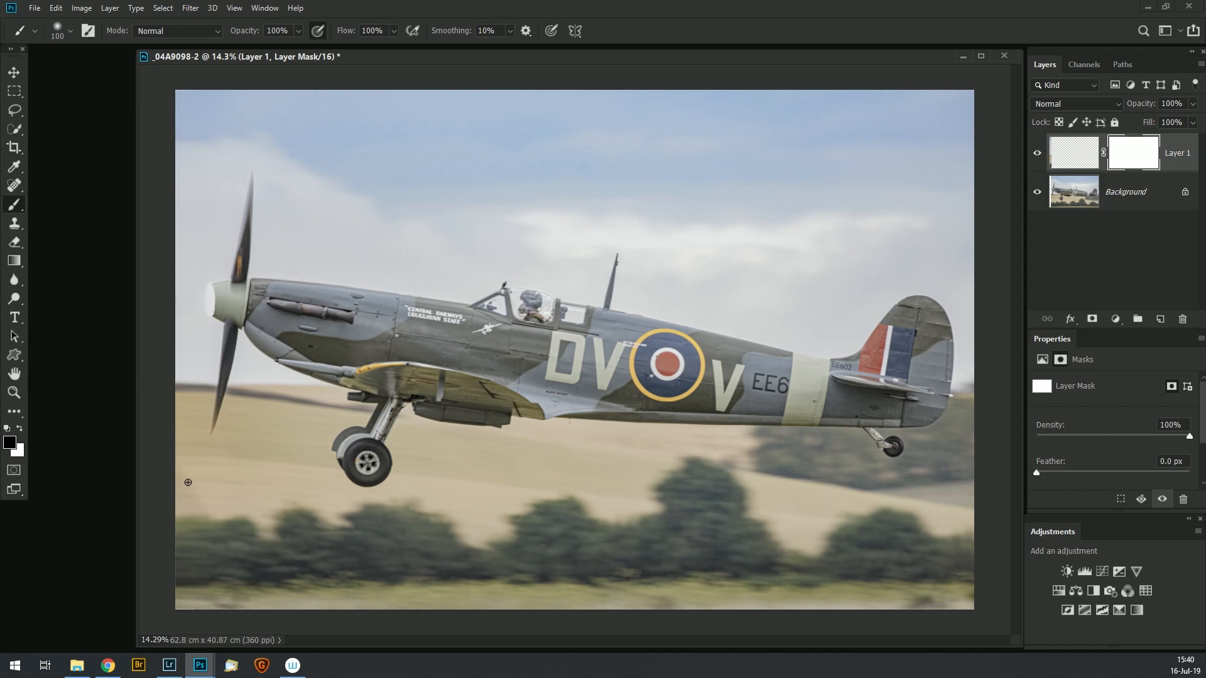
pyautogui.press(']')
# Move the _04A9098-2 window aside and bring up _04A9101-2, zoomed in on its propeller spinner.
pyautogui.moveTo(733, 58); pyautogui.dragTo(683, 120)
pyautogui.click(703, 60)
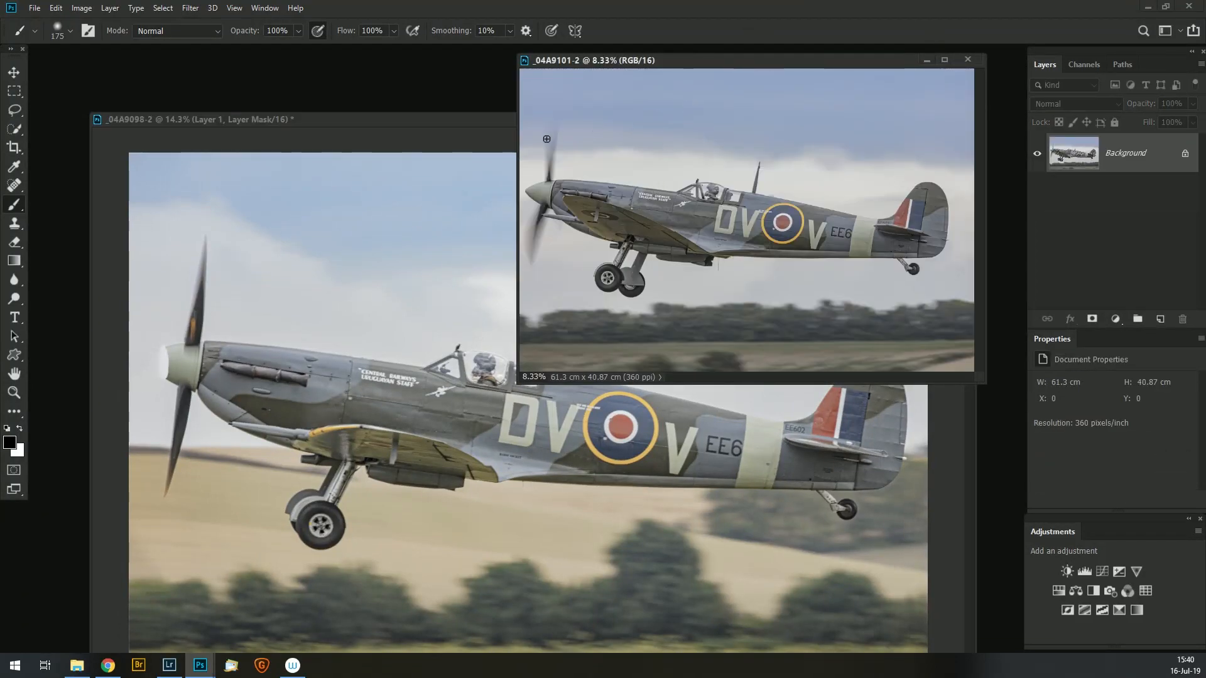
pyautogui.scroll(3, 546, 137)
pyautogui.scroll(4, 545, 138)
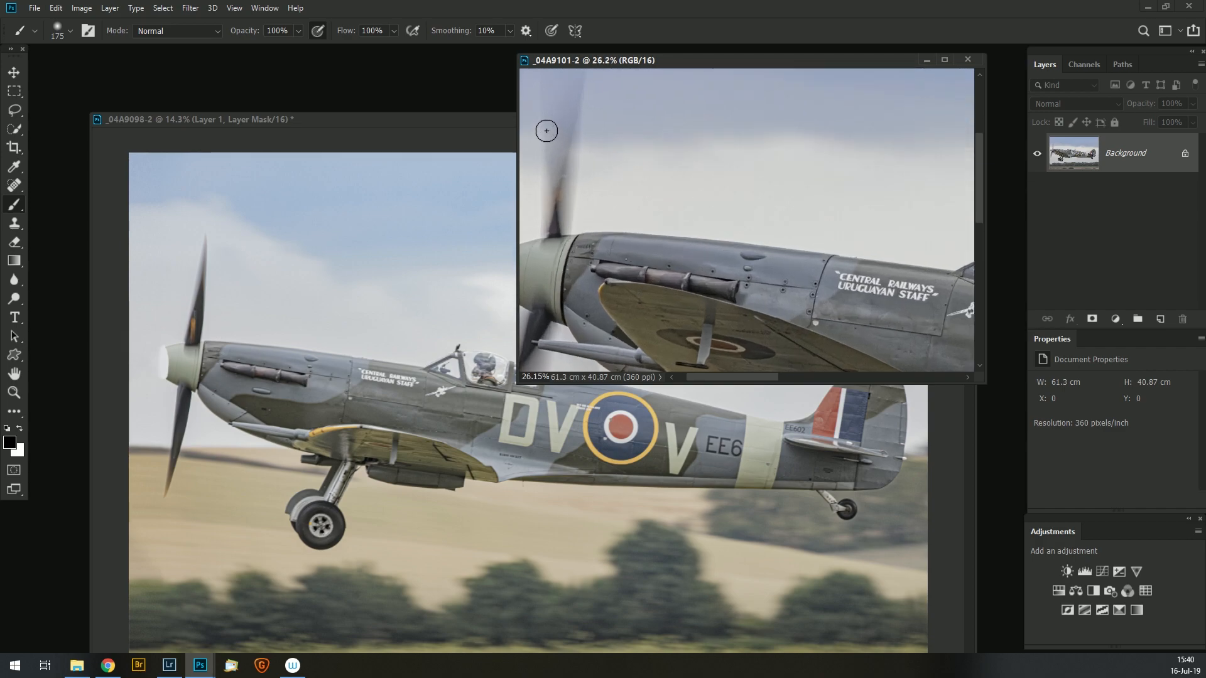
pyautogui.moveTo(607, 307); pyautogui.dragTo(863, 206)
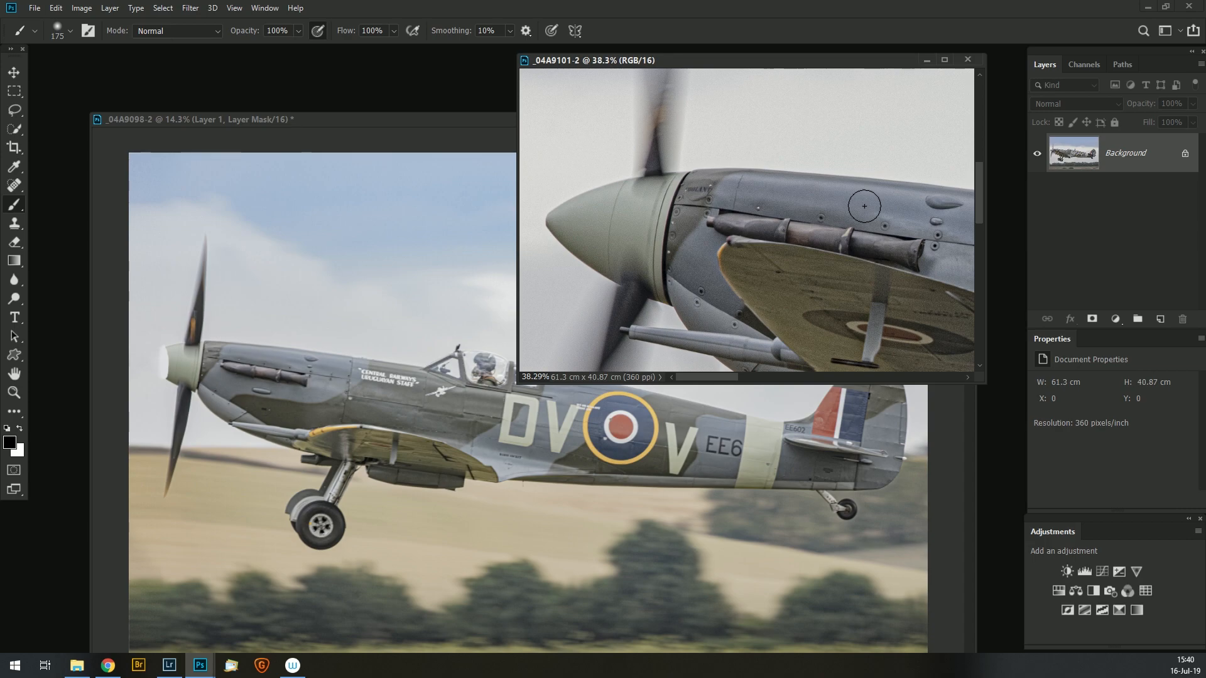
# Quick-select the front of the propeller spinner in _04A9101-2, with the selection brush enlarged to 80 px.
pyautogui.press('w')
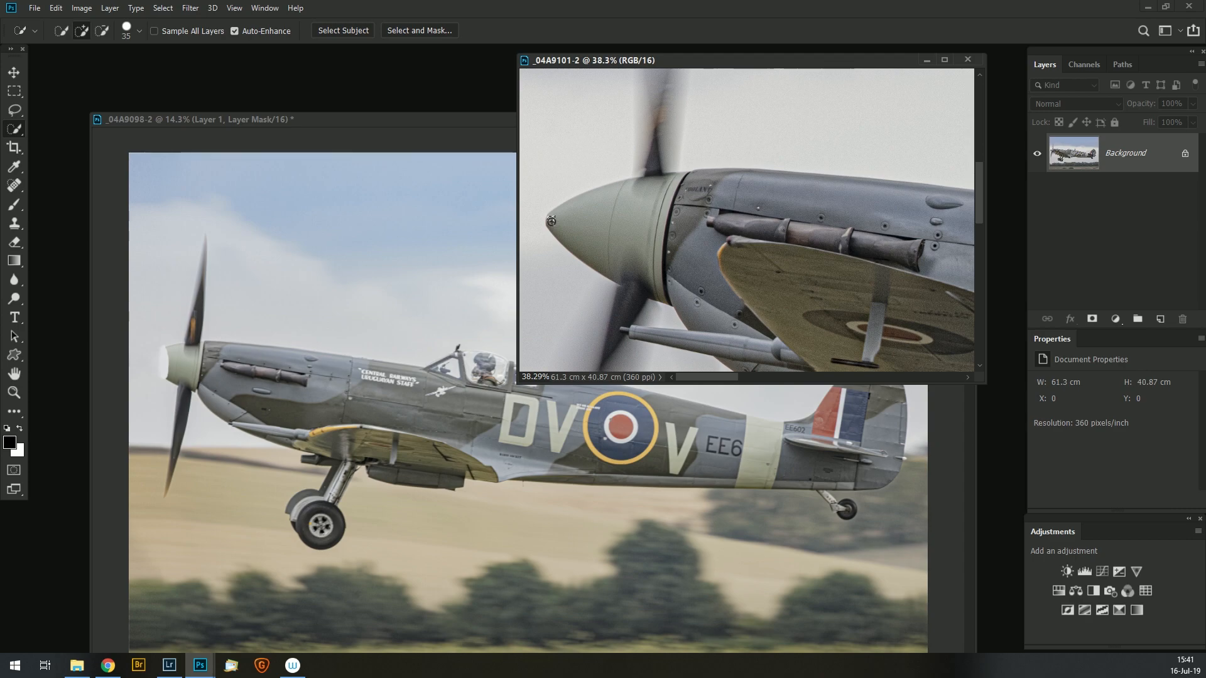
pyautogui.moveTo(553, 224); pyautogui.dragTo(622, 193)
pyautogui.hotkey('ctrl', 'z')
pyautogui.press(']')
pyautogui.press(']')
pyautogui.press(']')
pyautogui.press(']')
pyautogui.press(']')
pyautogui.press(']')
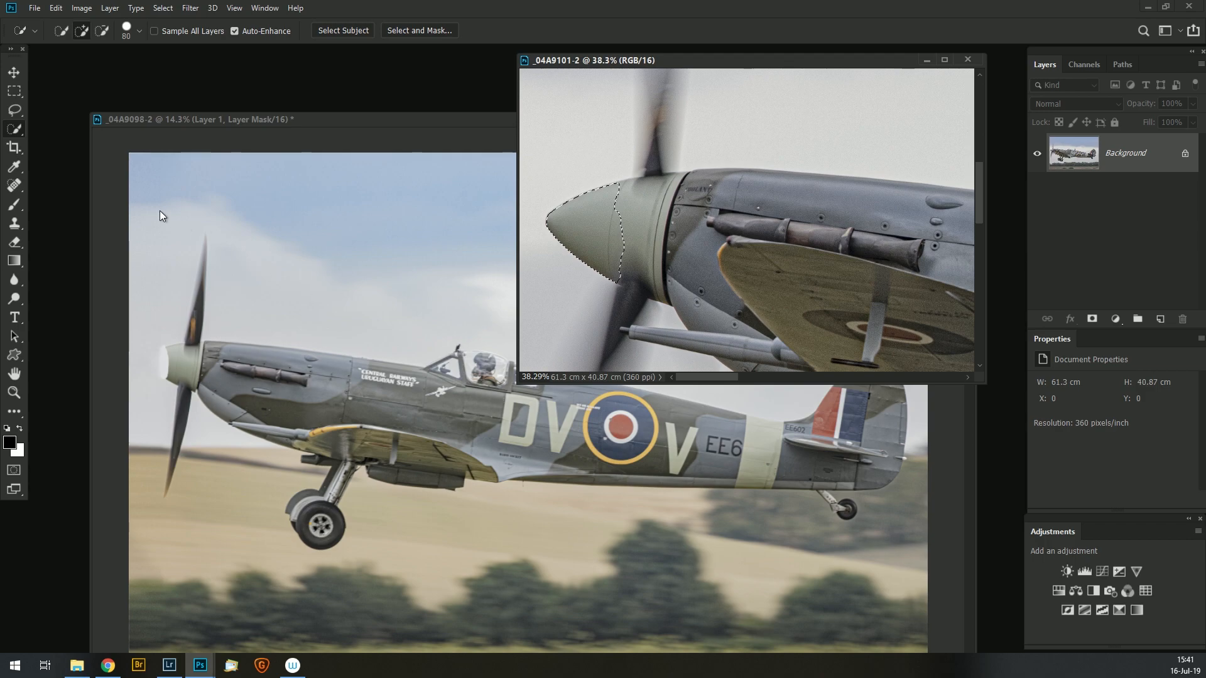
# Expand the spinner selection in _04A9101-2 by 2 pixels and copy it to a new layer.
pyautogui.click(162, 9)
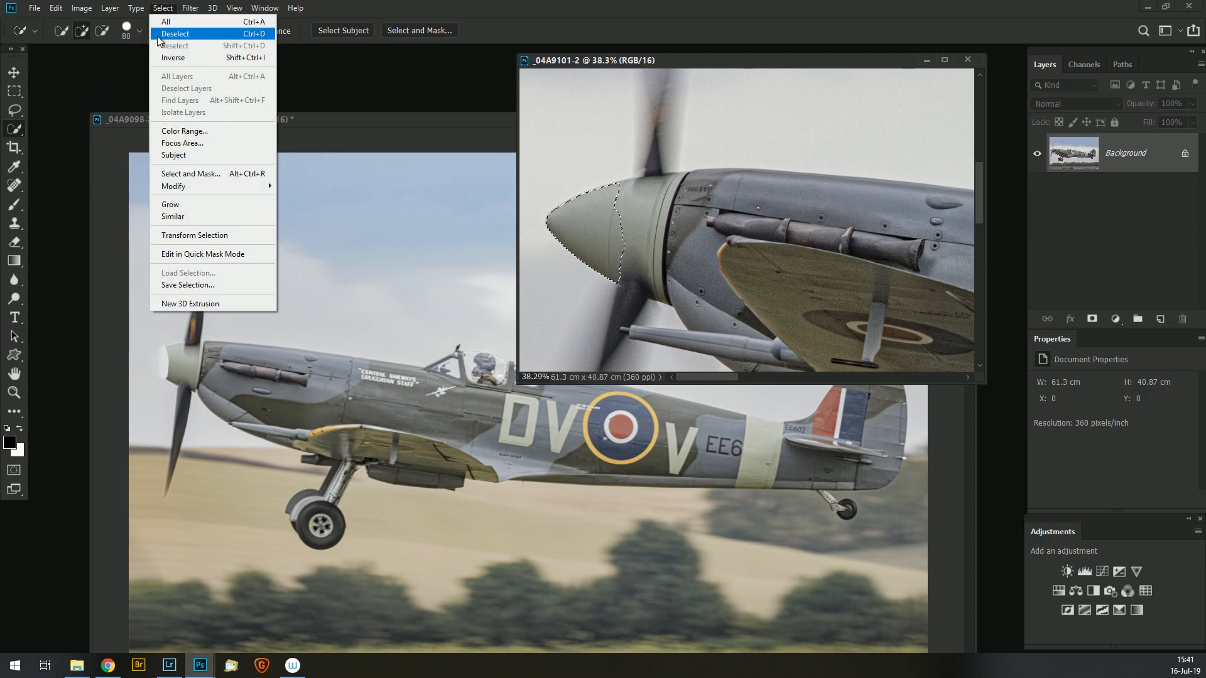
pyautogui.moveTo(250, 187)
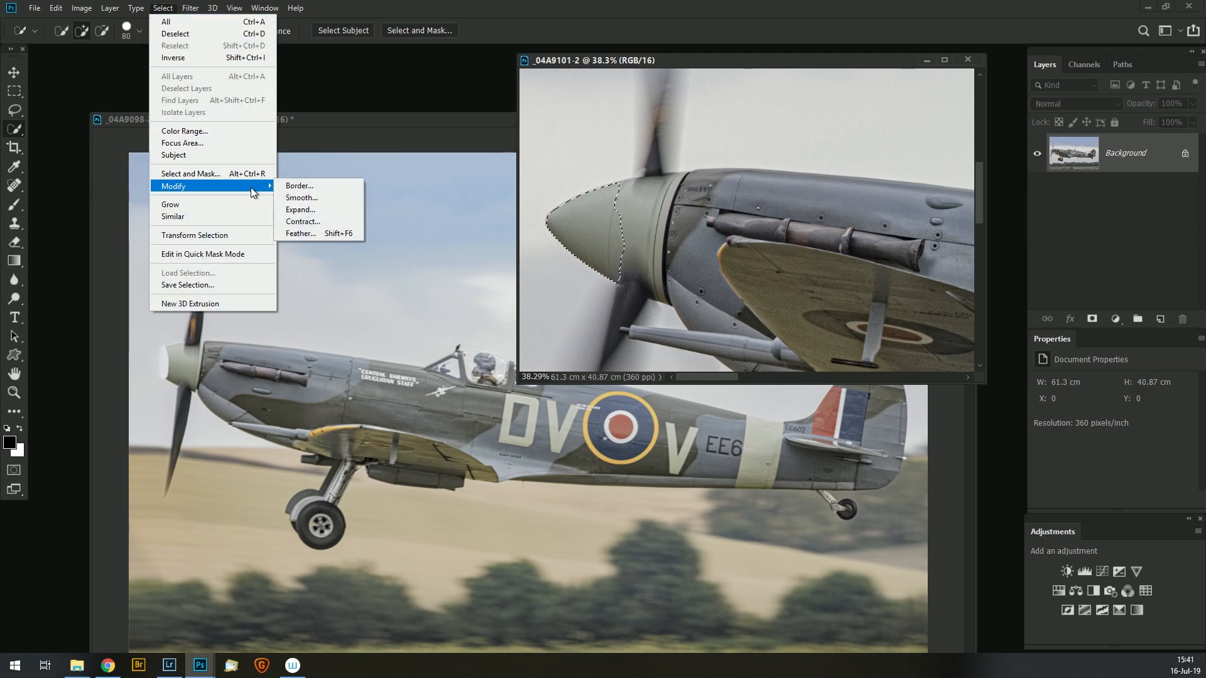
pyautogui.click(307, 208)
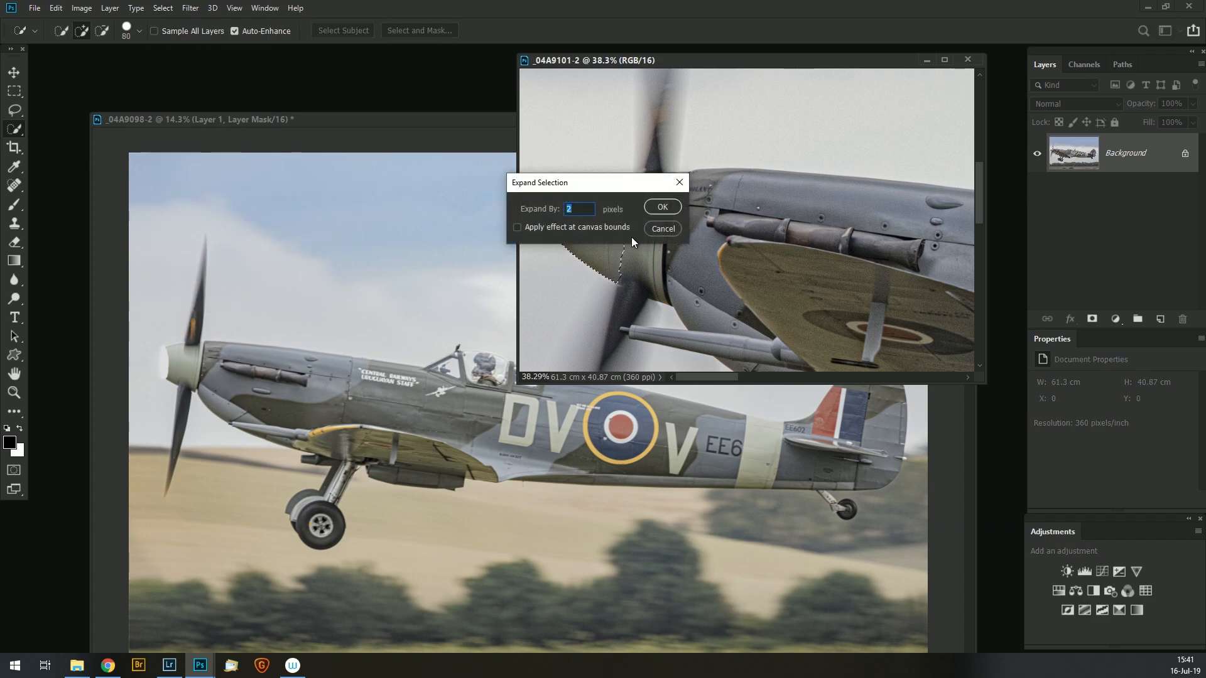
pyautogui.click(664, 208)
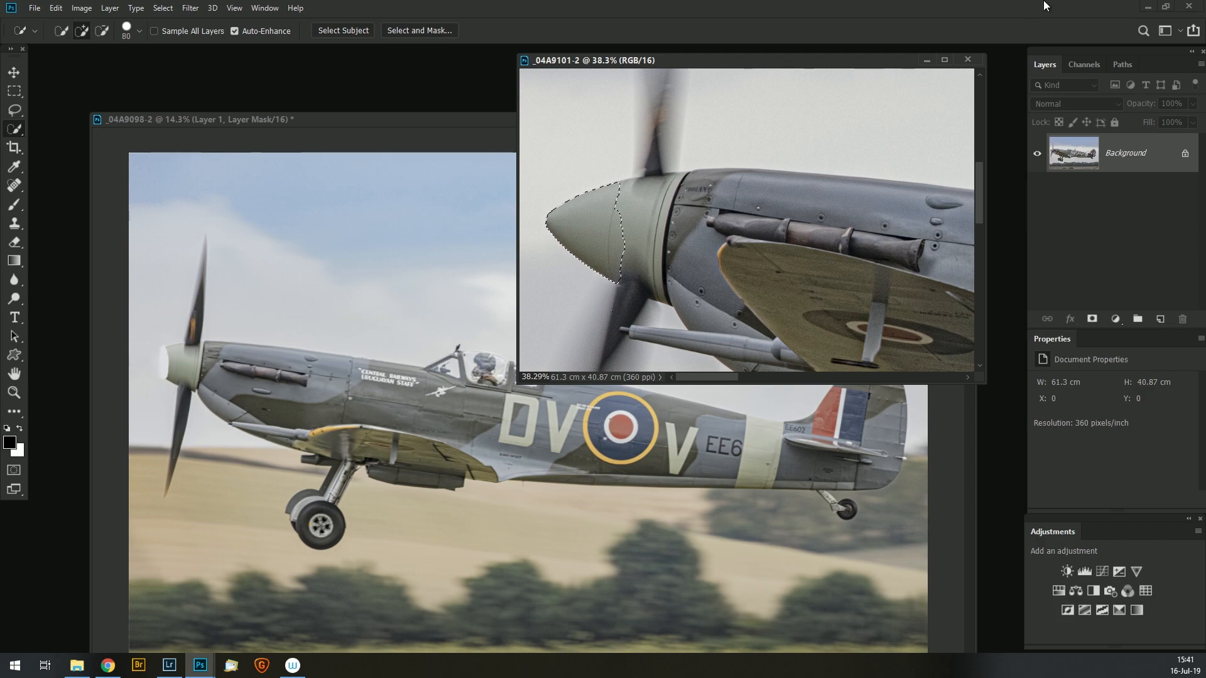
pyautogui.hotkey('ctrl', 'j')
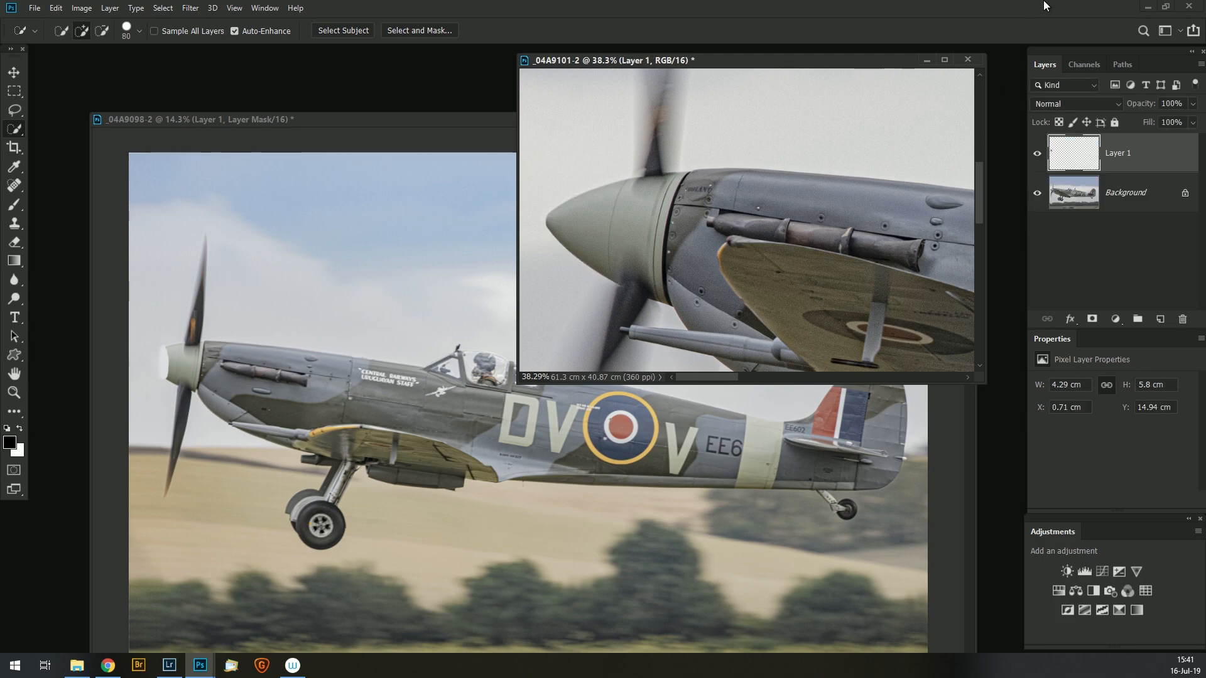
# Add a new layer filled with white between the Background and the spinner cutout layer.
pyautogui.click(1075, 207)
pyautogui.click(1075, 207)
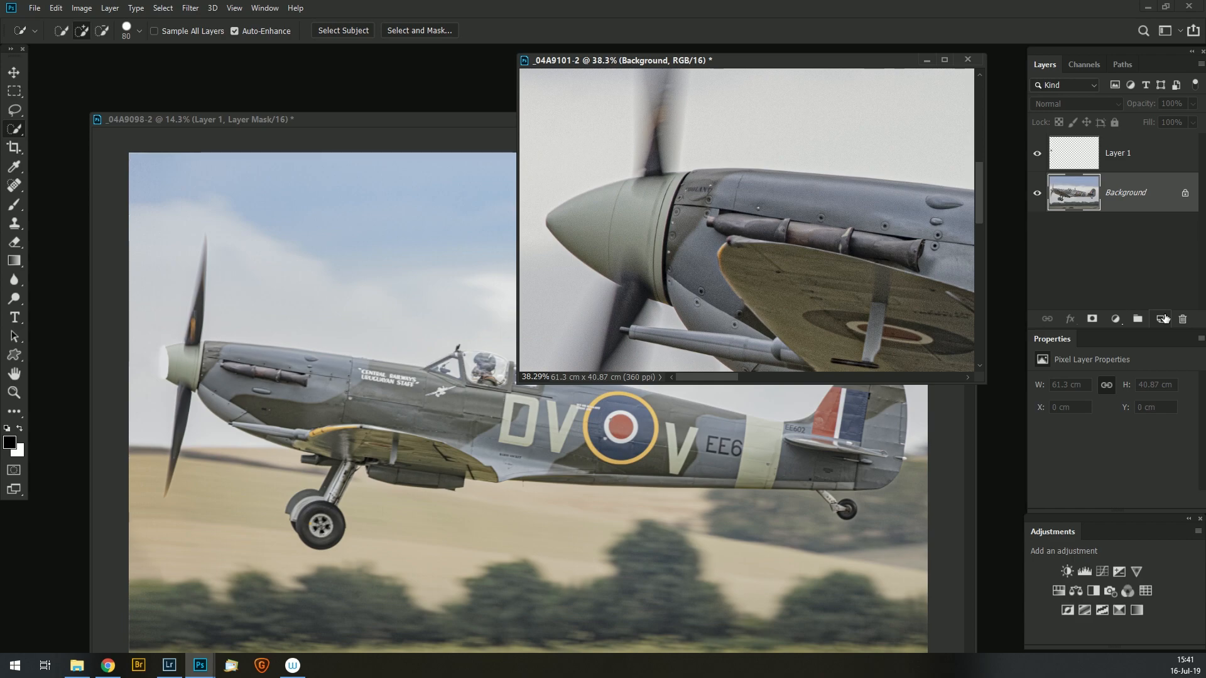
pyautogui.click(1161, 319)
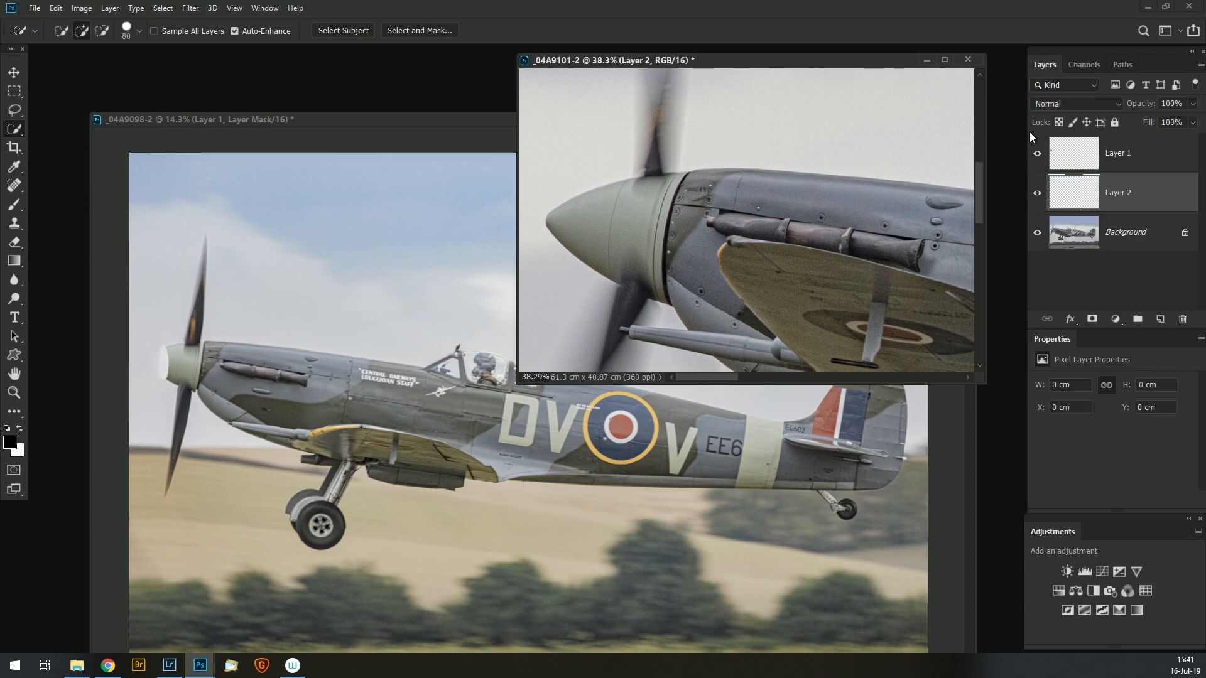
pyautogui.hotkey('ctrl', 'BackSpace')
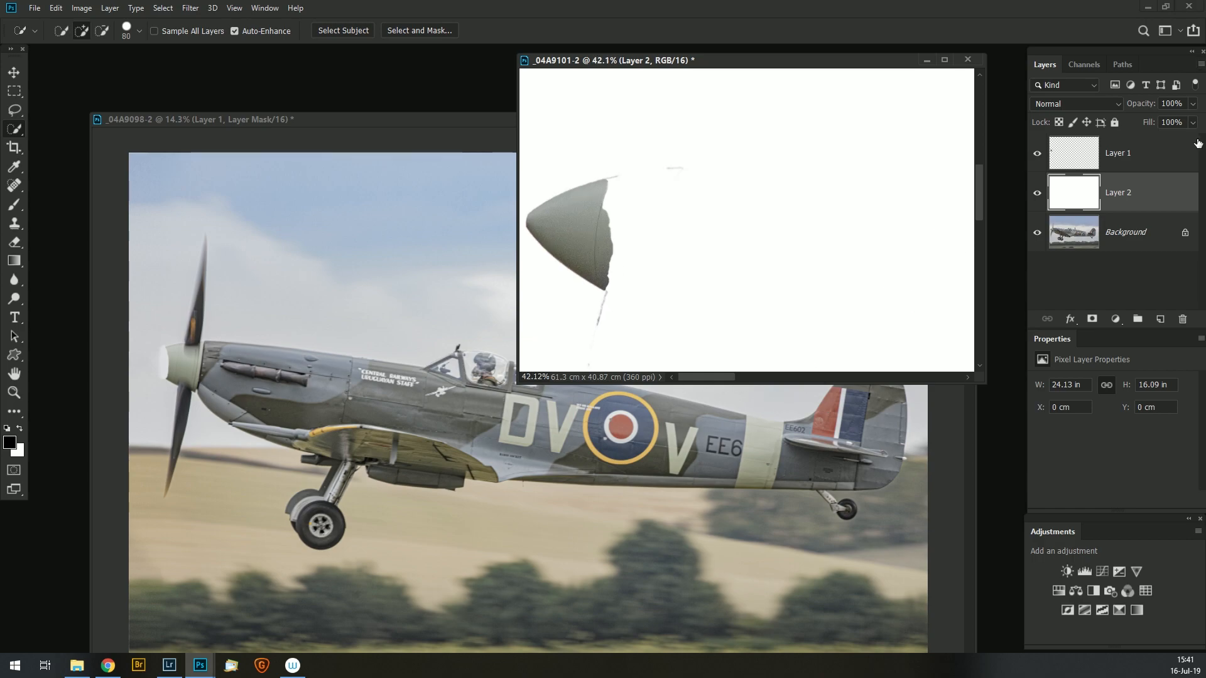
# Erase the stray fragments trailing from the upper and lower rear corners of the spinner cutout on Layer 1.
pyautogui.scroll(-1, 707, 199)
pyautogui.scroll(-2, 706, 200)
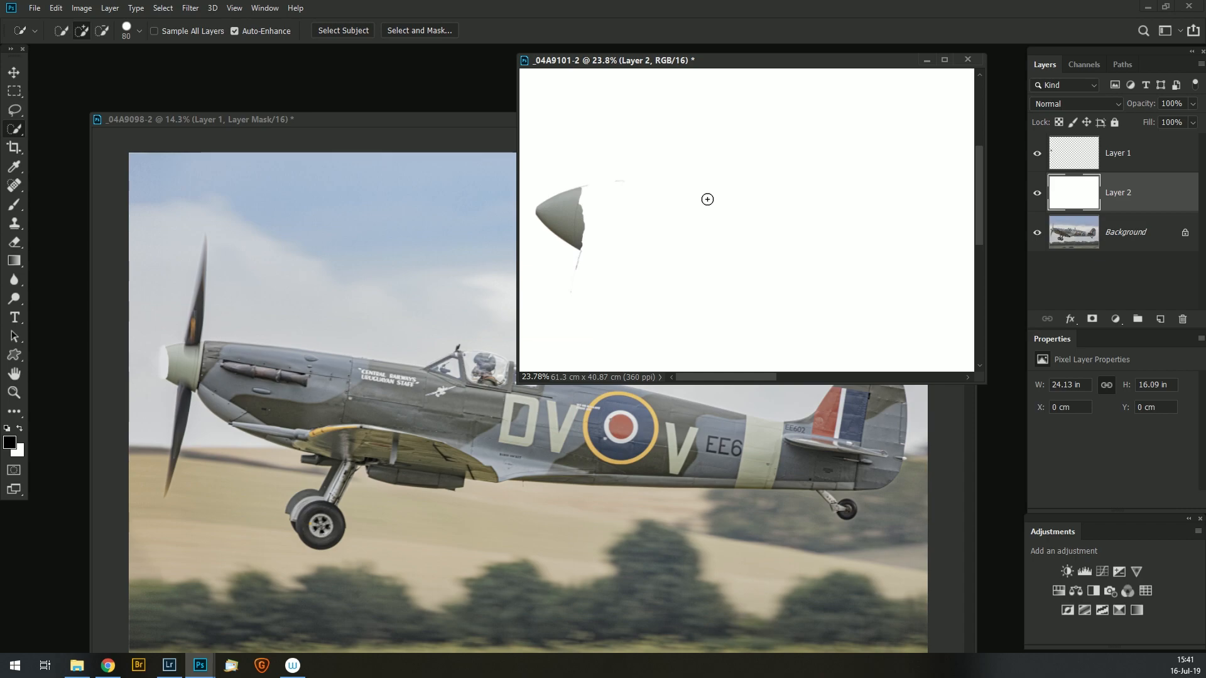
pyautogui.click(1081, 149)
pyautogui.press('e')
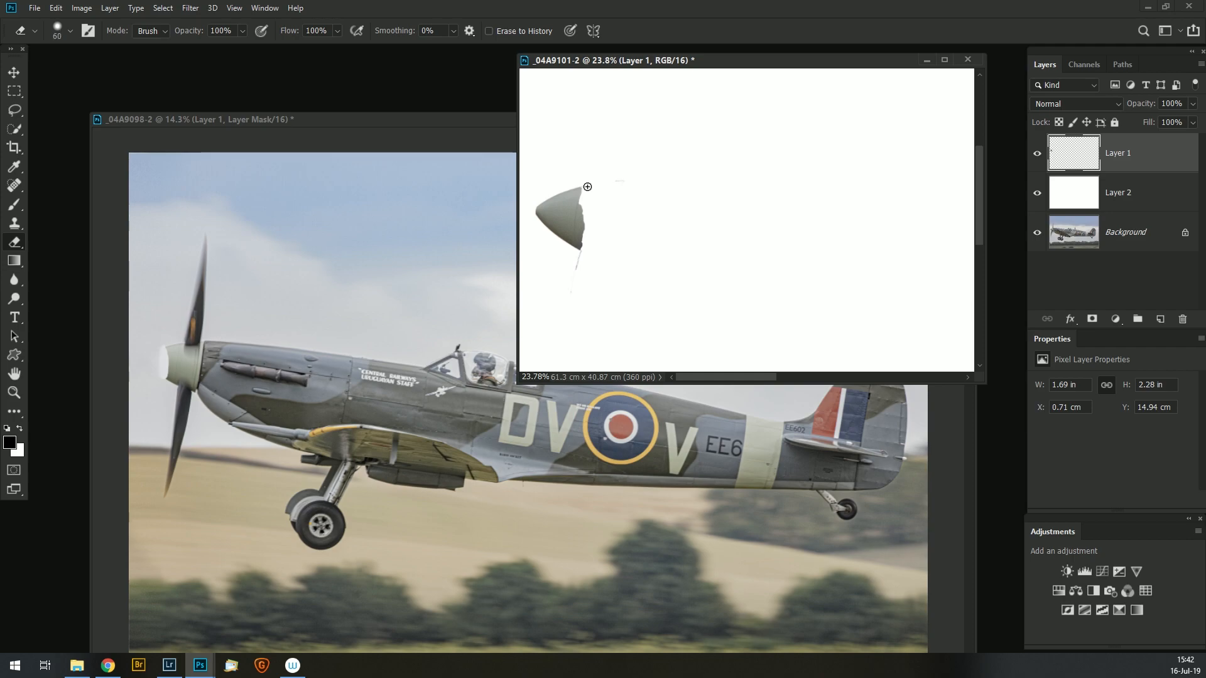
pyautogui.moveTo(585, 187); pyautogui.dragTo(618, 184)
pyautogui.moveTo(581, 251)
pyautogui.mouseDown()
pyautogui.moveTo(576, 292)
pyautogui.moveTo(576, 261)
pyautogui.mouseUp()
# Copy the spinner cutout into _04A9098-2 as a new layer and place it over the cropped nose of the Spitfire.
pyautogui.keyDown('ctrl'); pyautogui.click(1074, 152); pyautogui.keyUp('ctrl')
pyautogui.click(456, 122)
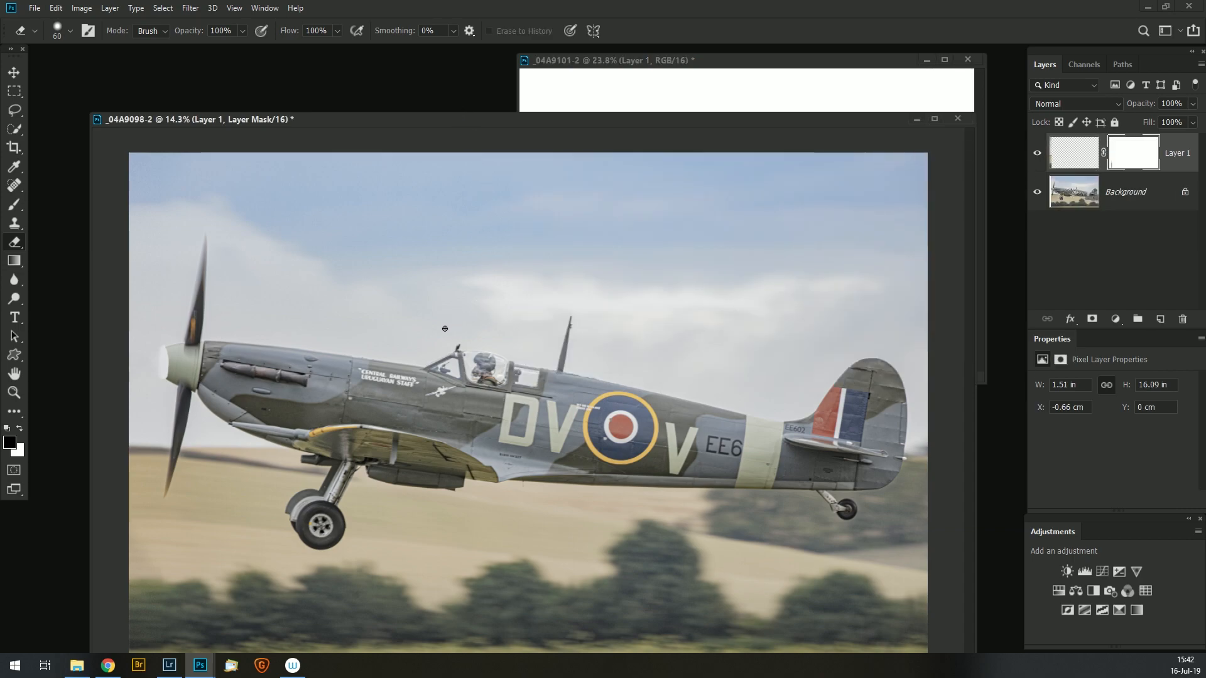
pyautogui.hotkey('ctrl', 'v')
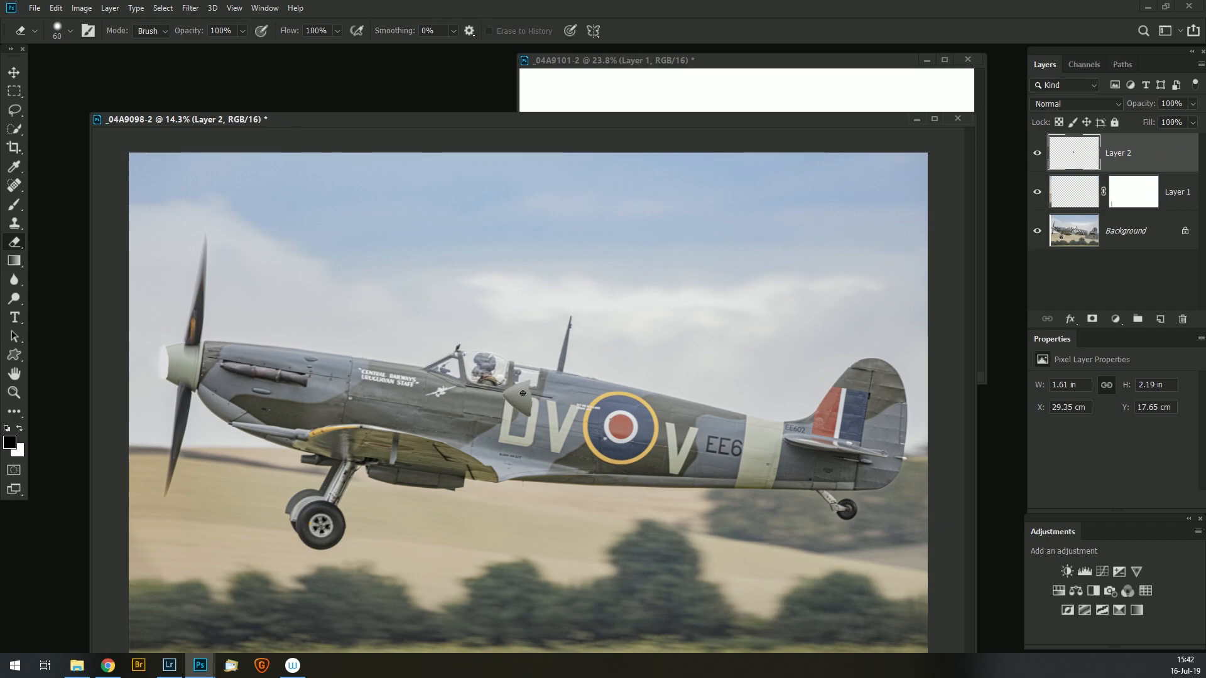
pyautogui.press('v')
pyautogui.moveTo(522, 397); pyautogui.dragTo(158, 370)
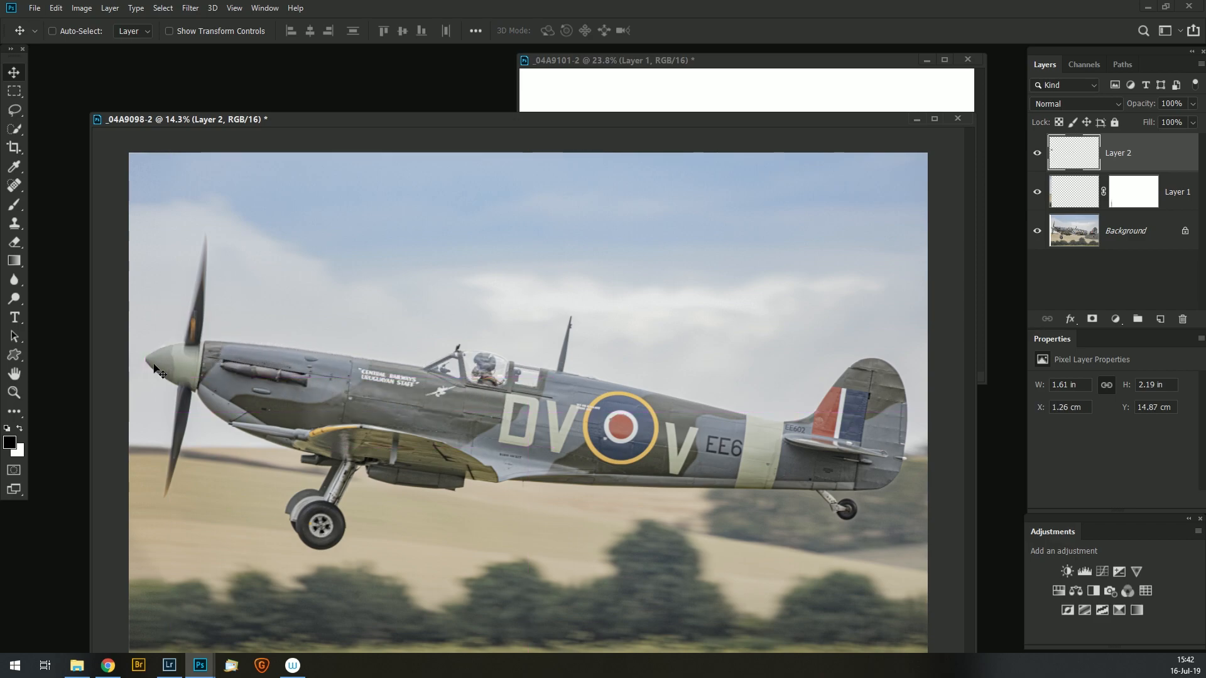
# Nudge the pasted spinner layer in small increments to align its edges with the original spinner base.
pyautogui.scroll(1, 142, 369)
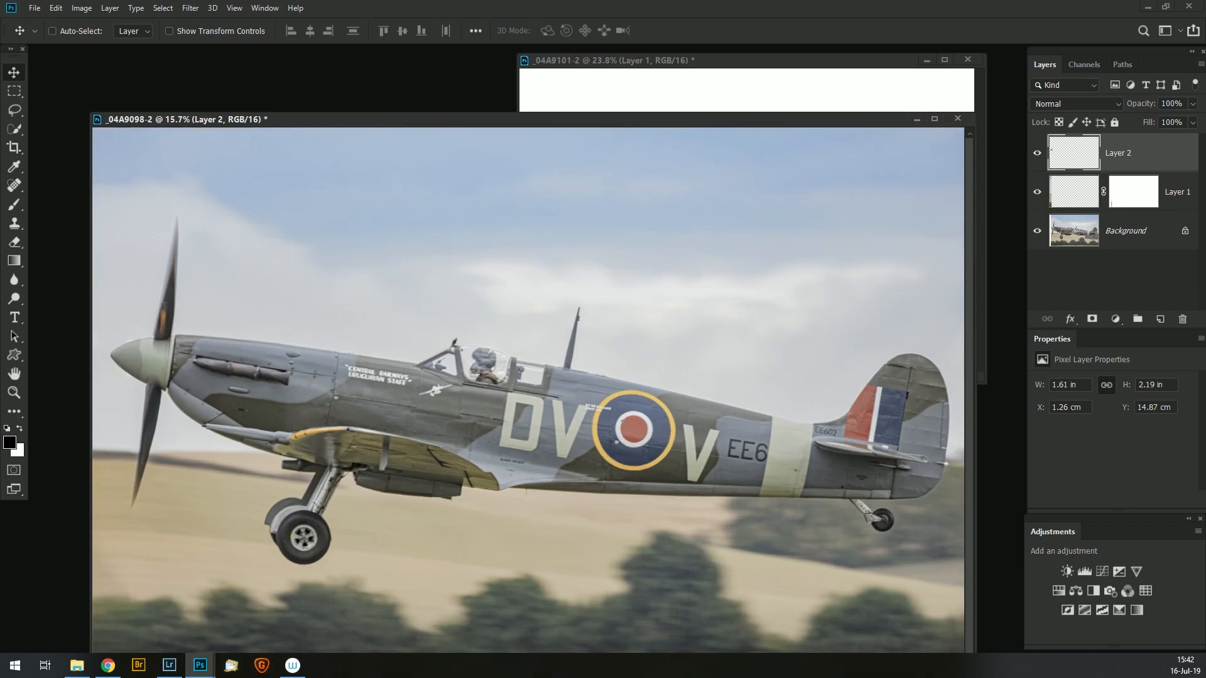
pyautogui.scroll(10, 100, 452)
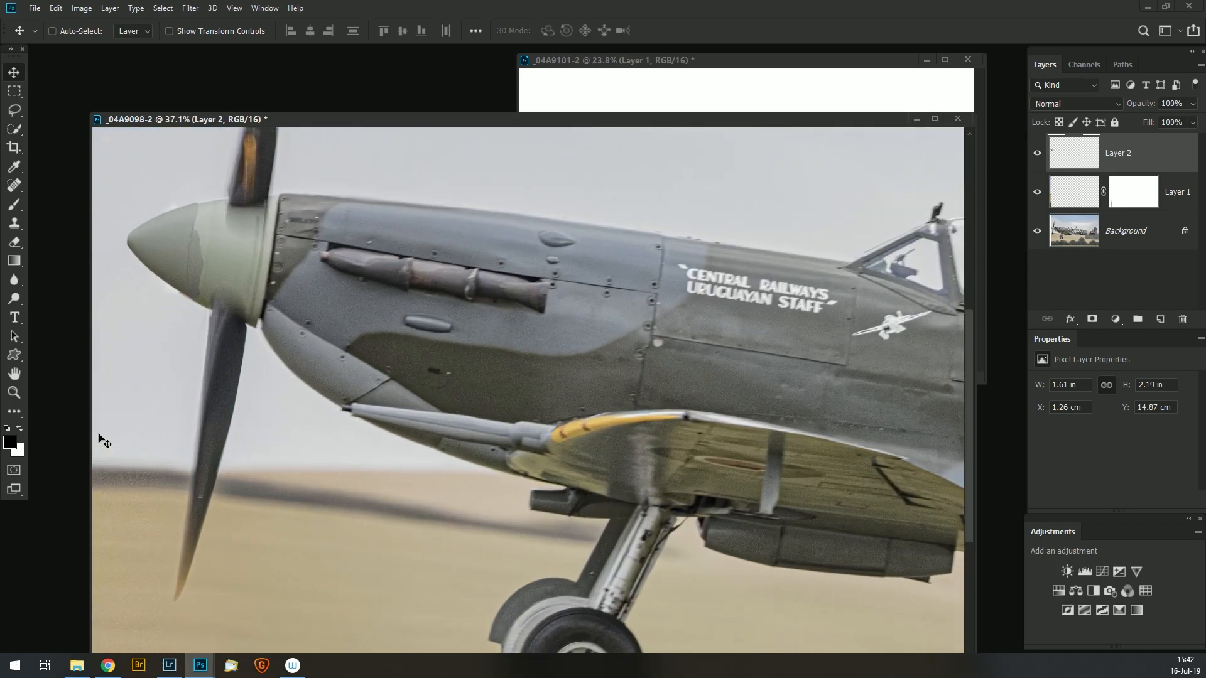
pyautogui.scroll(2, 100, 434)
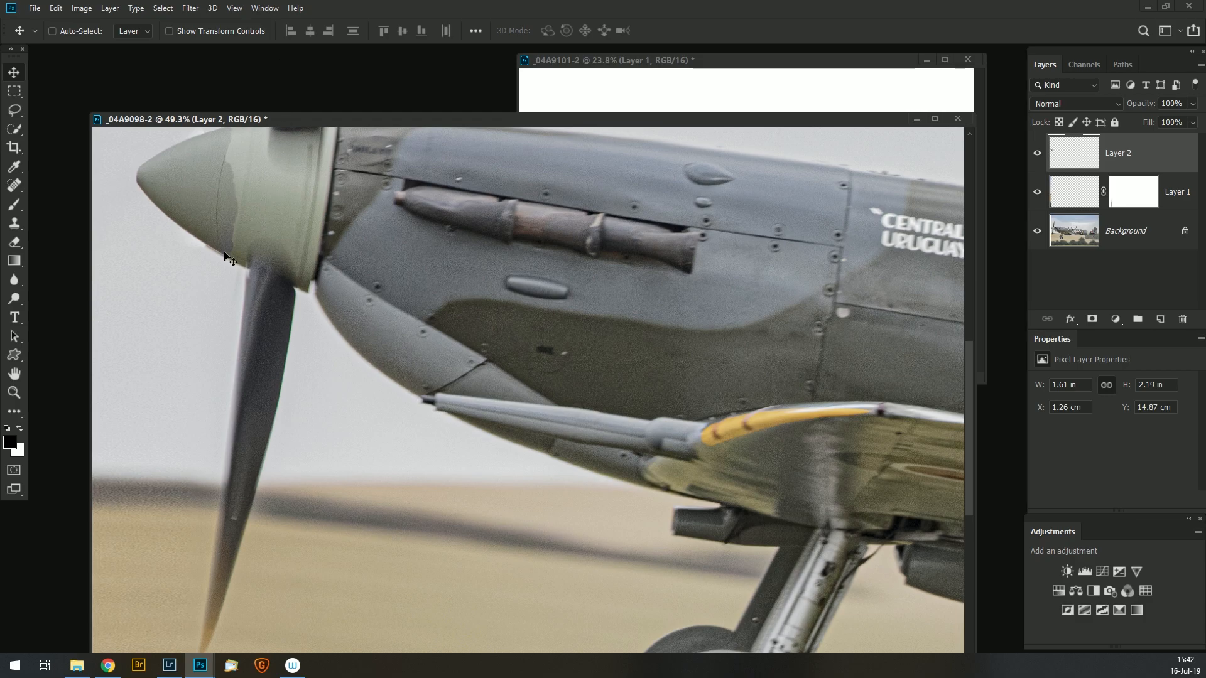
pyautogui.moveTo(214, 269); pyautogui.dragTo(395, 451)
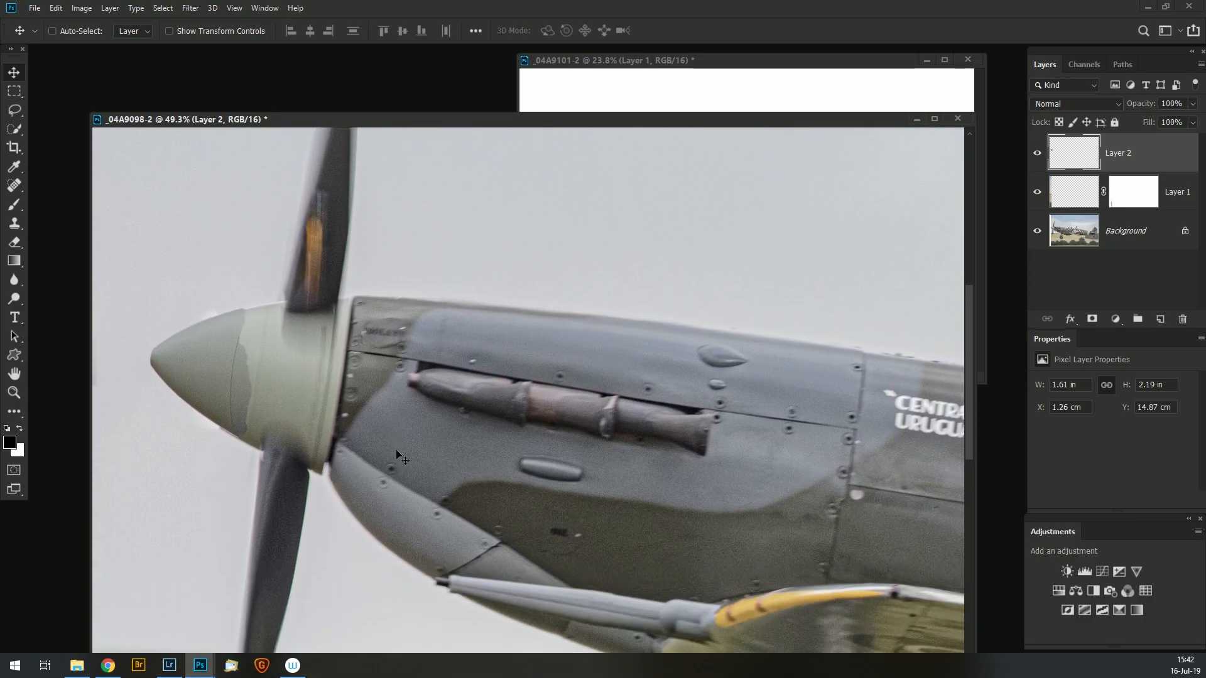
pyautogui.press('Down')
pyautogui.press('Down')
pyautogui.press('Down')
pyautogui.press('Down')
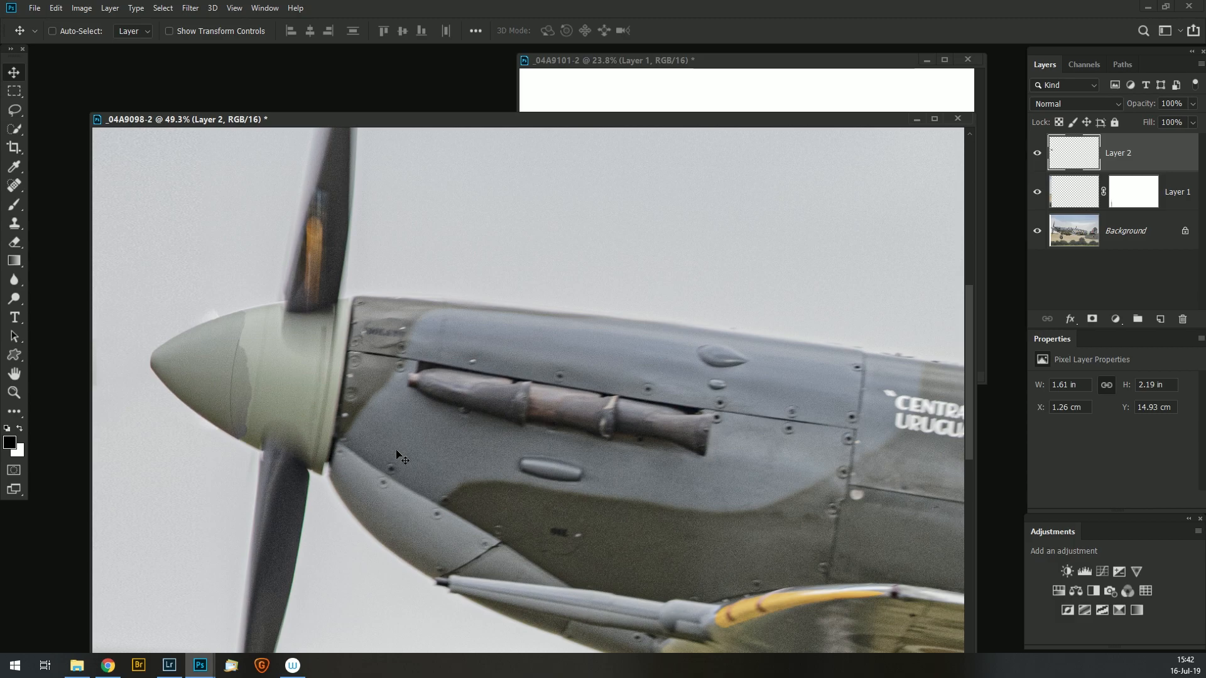
pyautogui.press('Left')
pyautogui.press('Up')
pyautogui.press('Right')
# Hide the pasted spinner layer and target the strip layer's mask with the Brush tool reduced to 70 px.
pyautogui.click(1038, 151)
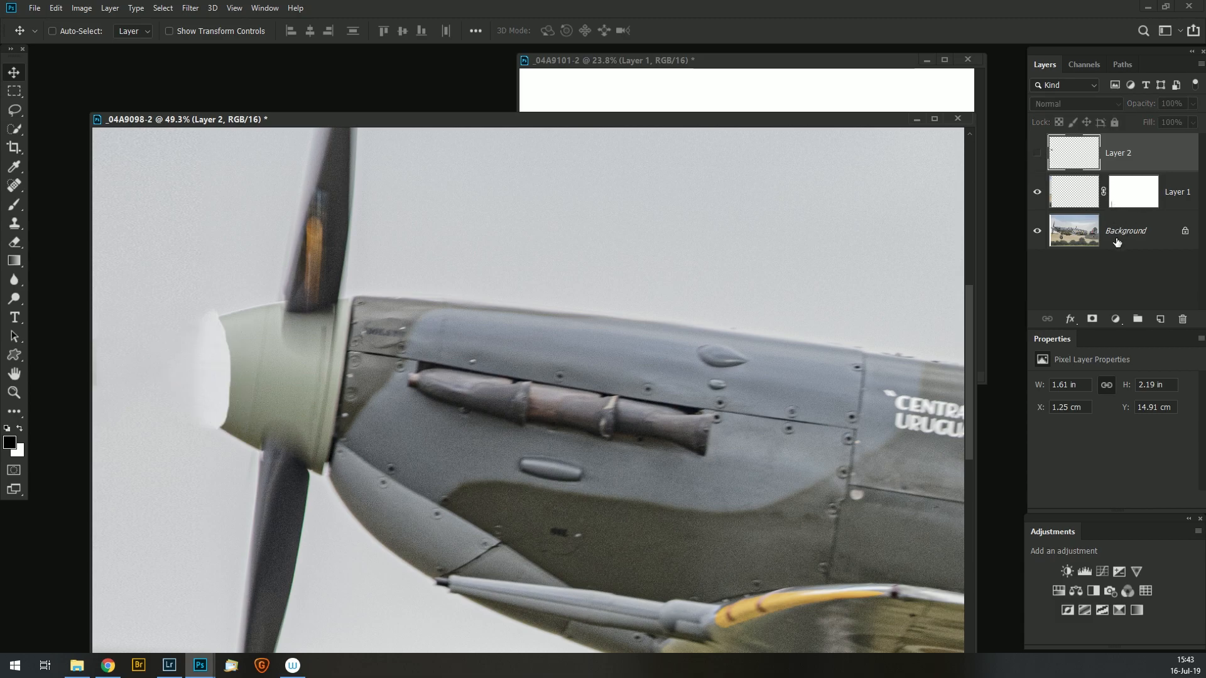
pyautogui.click(1127, 200)
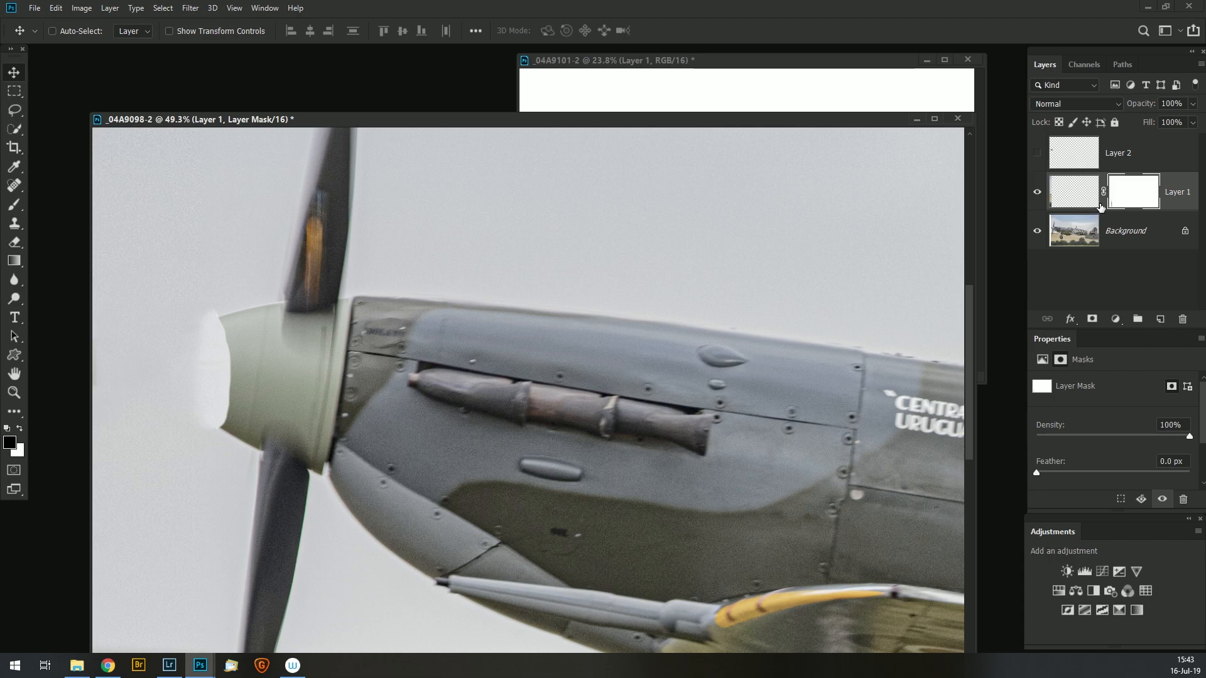
pyautogui.press('b')
pyautogui.press('[')
pyautogui.press('[')
pyautogui.press('[')
pyautogui.press('[')
pyautogui.press('[')
pyautogui.press('[')
pyautogui.press('[')
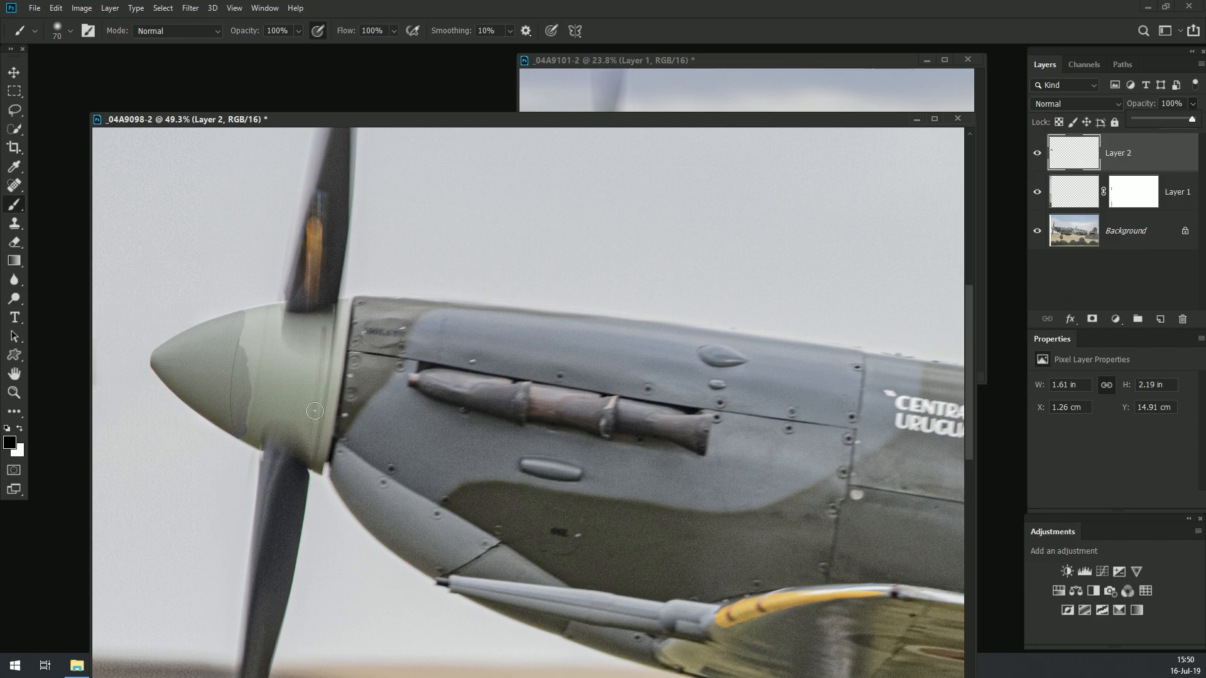
# Add a Levels adjustment masked to the pasted spinner's outline and lighten its midtones to match the original spinner base.
pyautogui.keyDown('ctrl'); pyautogui.click(1070, 155); pyautogui.keyUp('ctrl')
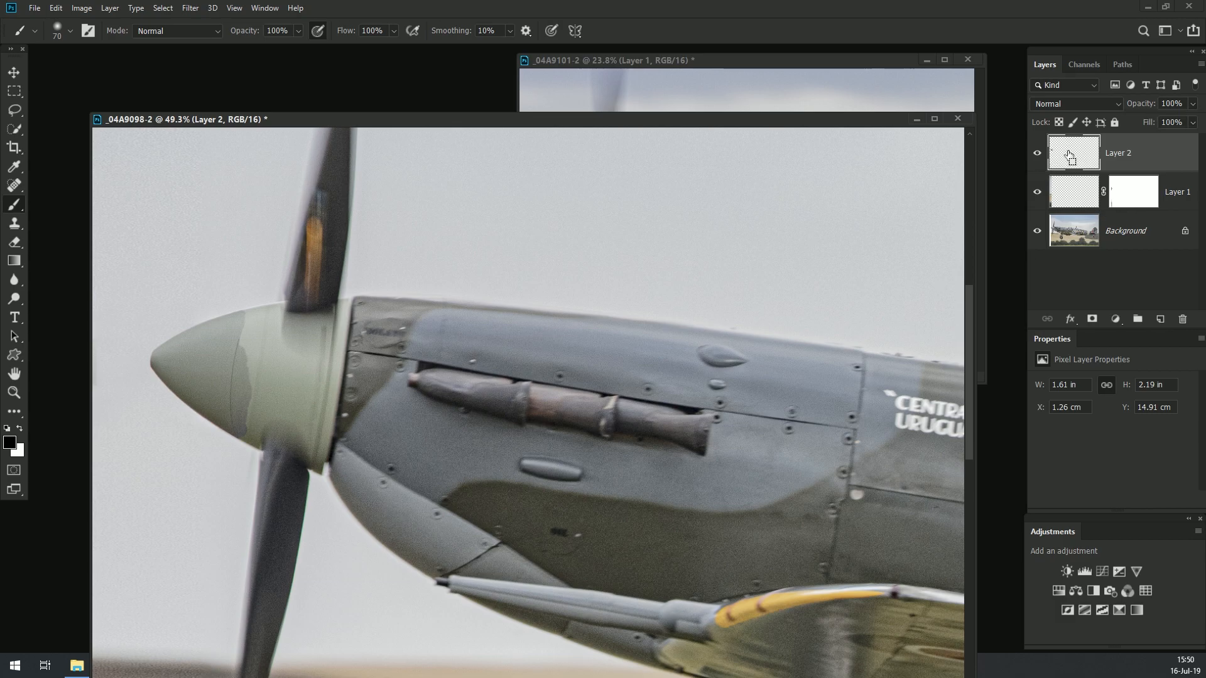
pyautogui.click(1084, 571)
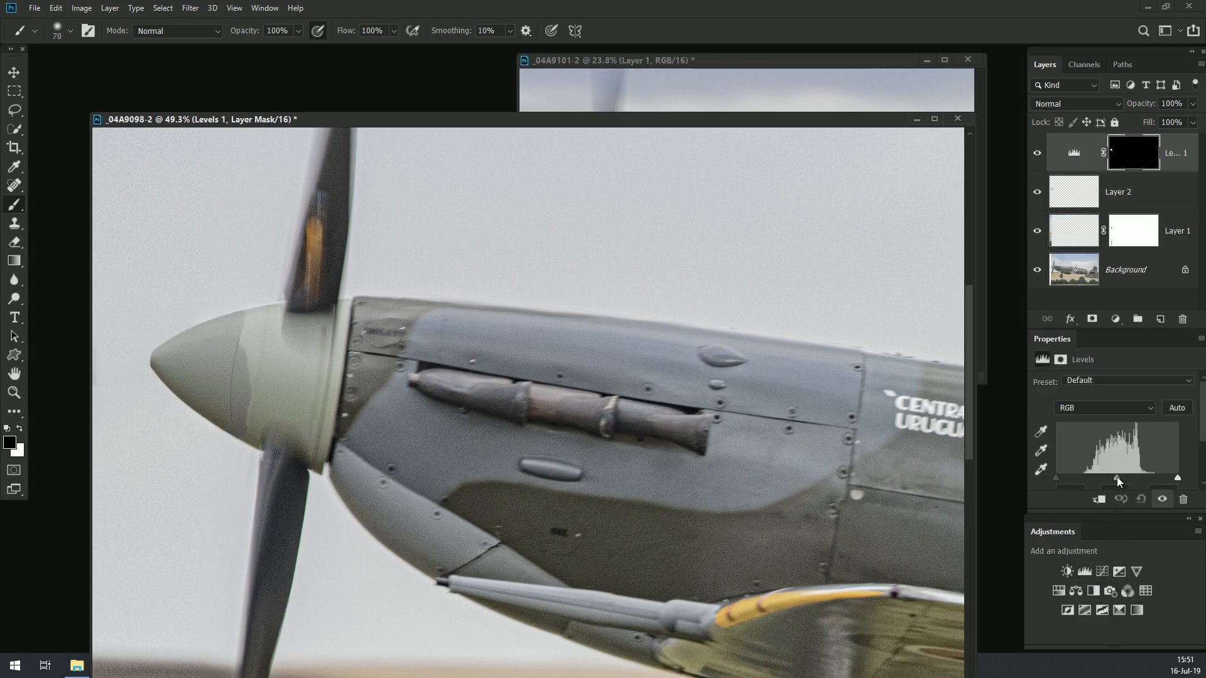
pyautogui.moveTo(1117, 477); pyautogui.dragTo(1115, 477)
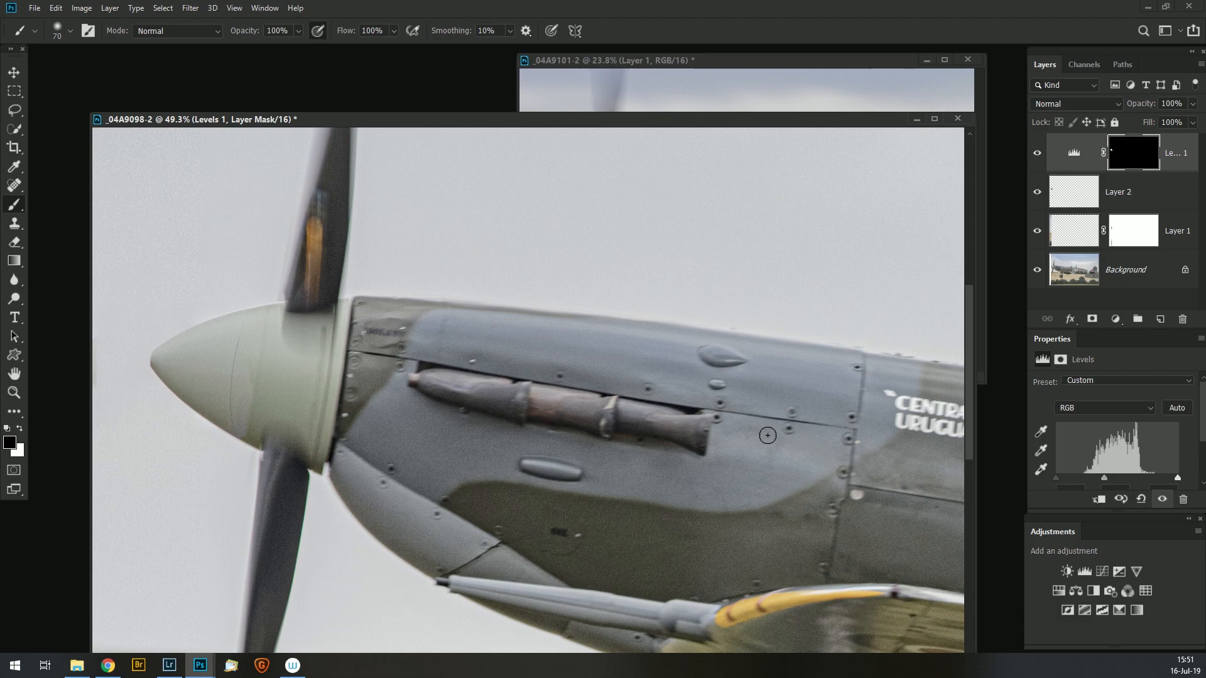
pyautogui.hotkey('ctrl', '0')
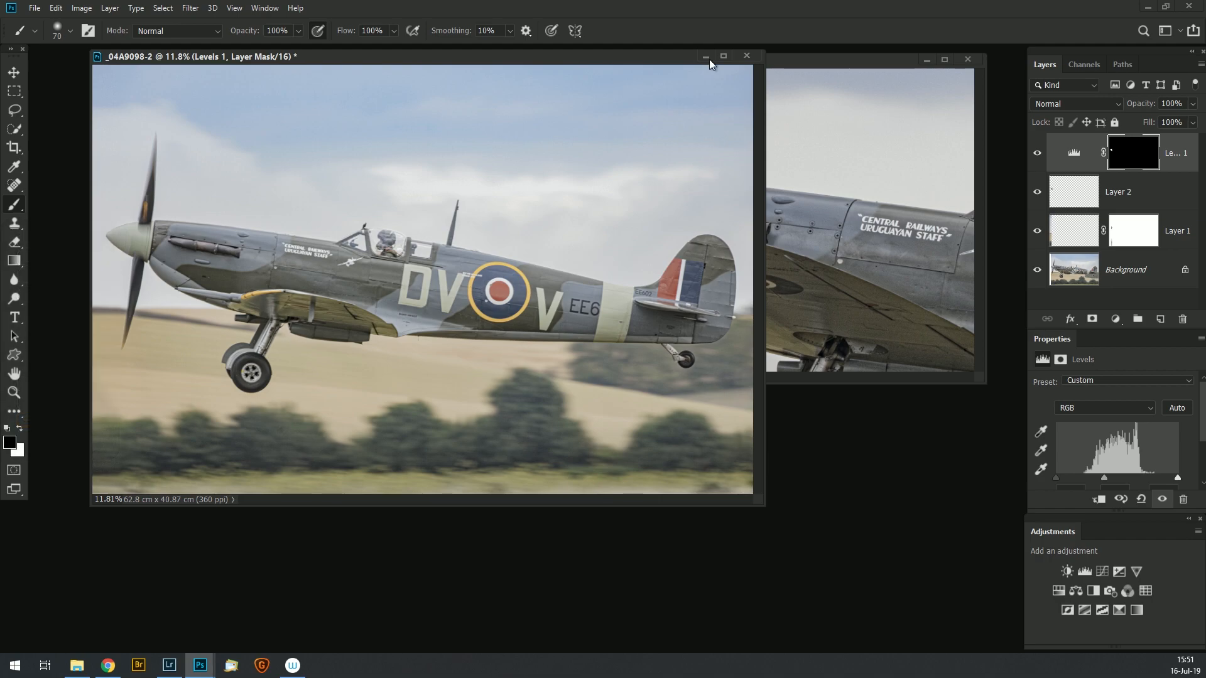
pyautogui.moveTo(491, 60); pyautogui.dragTo(639, 93)
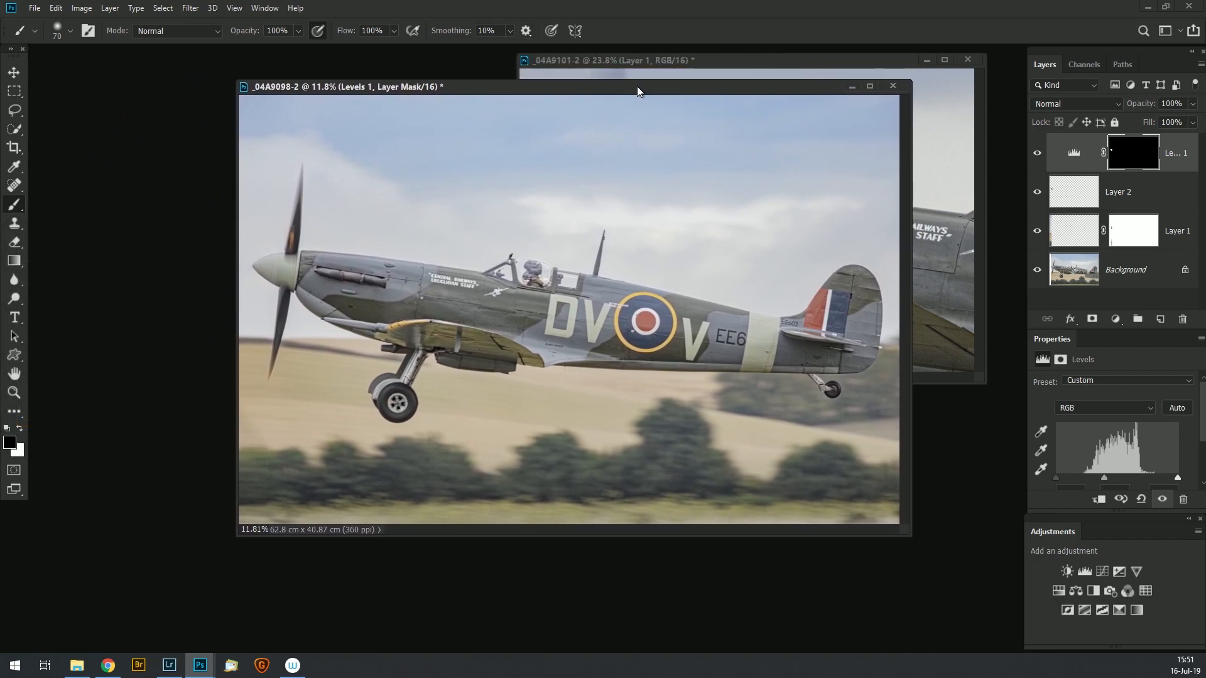